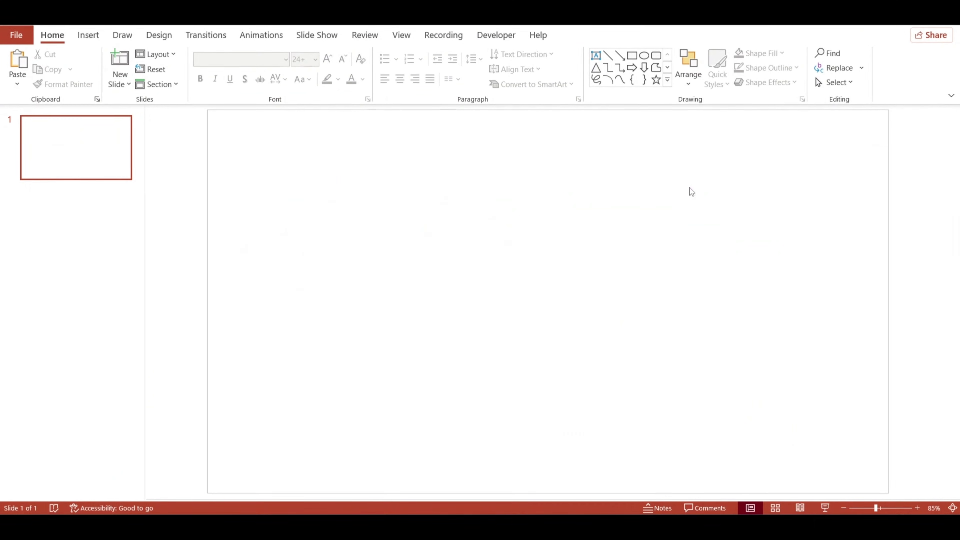
Paste the colour palette as a picture and move it to the slide's top right
right_click(603, 192)
left_click(652, 221)
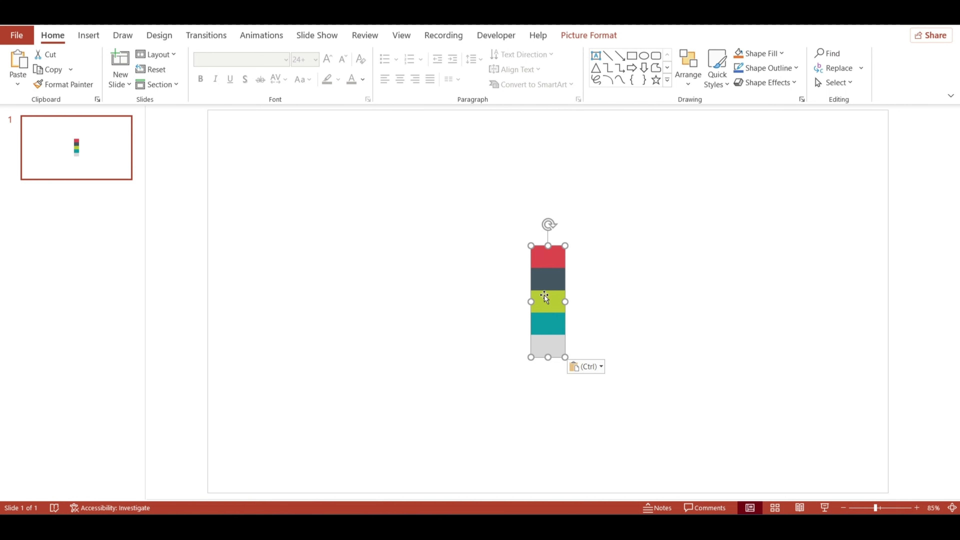
left_click_drag(545, 299, 842, 182)
Fill the slide background with the light grey sampled from the palette strip
right_click(509, 288)
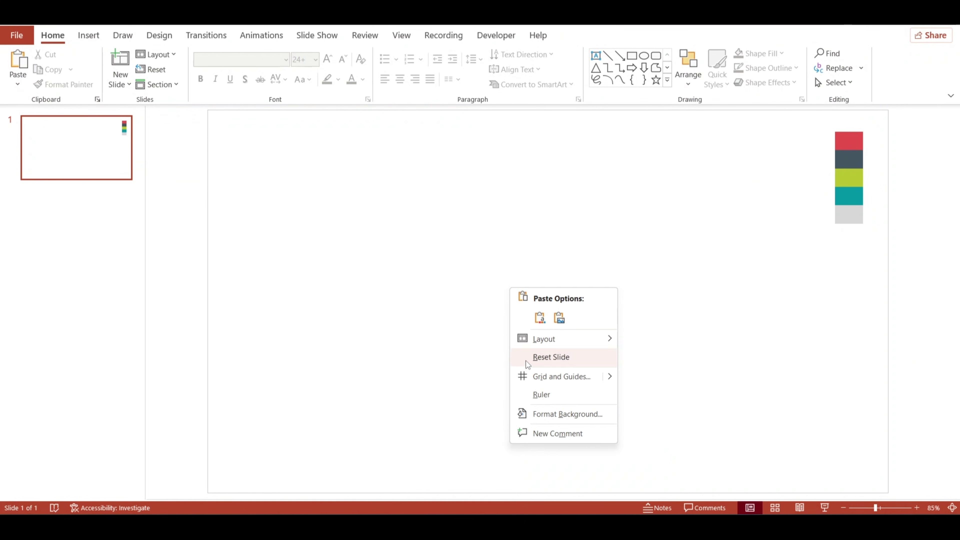
left_click(541, 414)
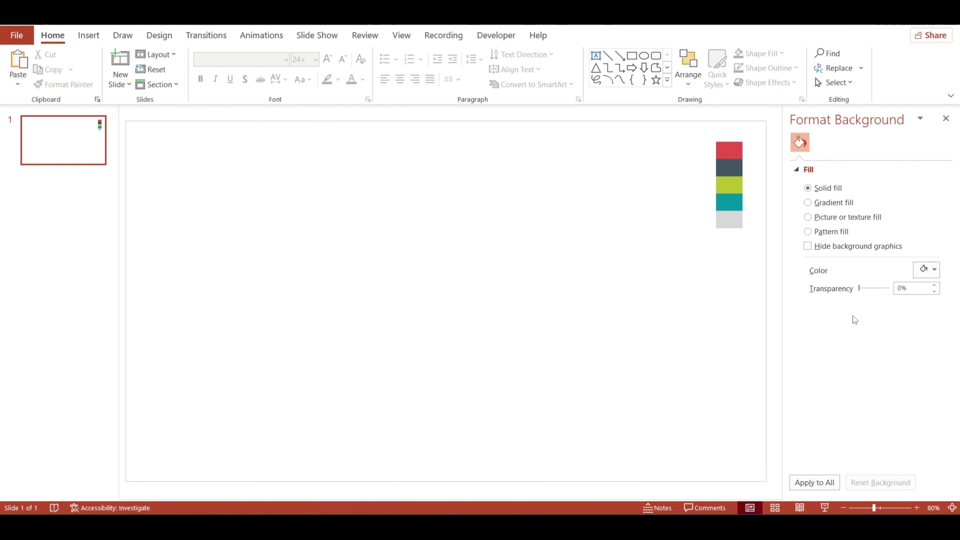
left_click(929, 270)
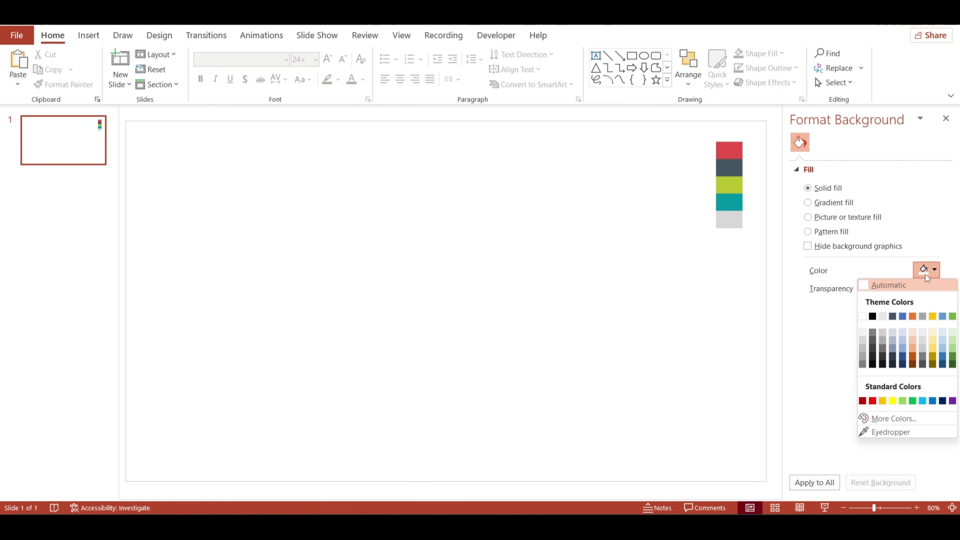
left_click(903, 430)
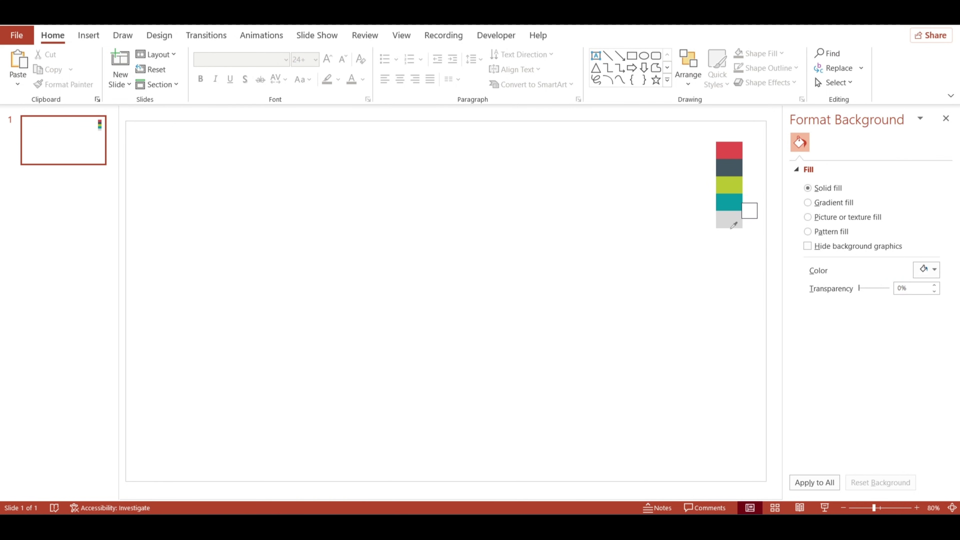
left_click(728, 221)
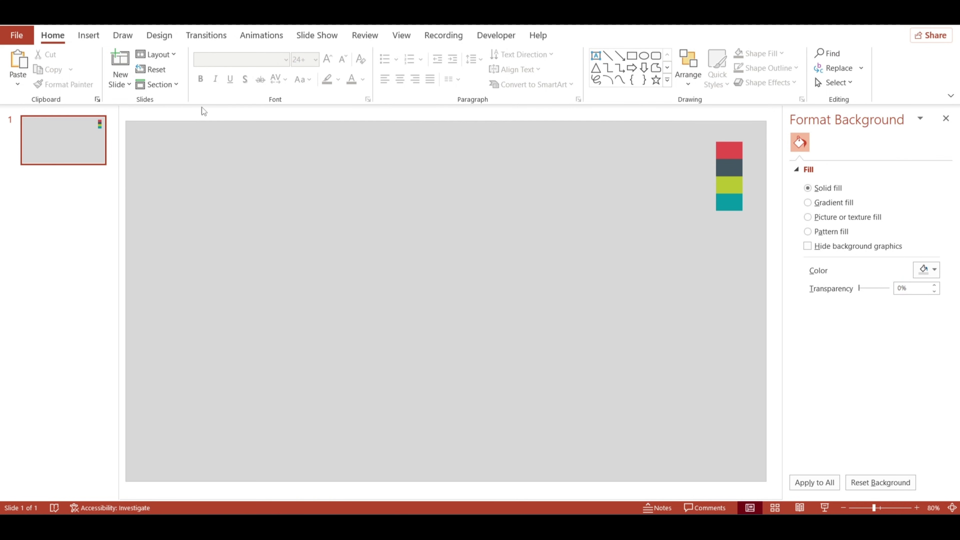
Draw a rounded rectangle bar and duplicate it into a stack of four below
left_click(93, 37)
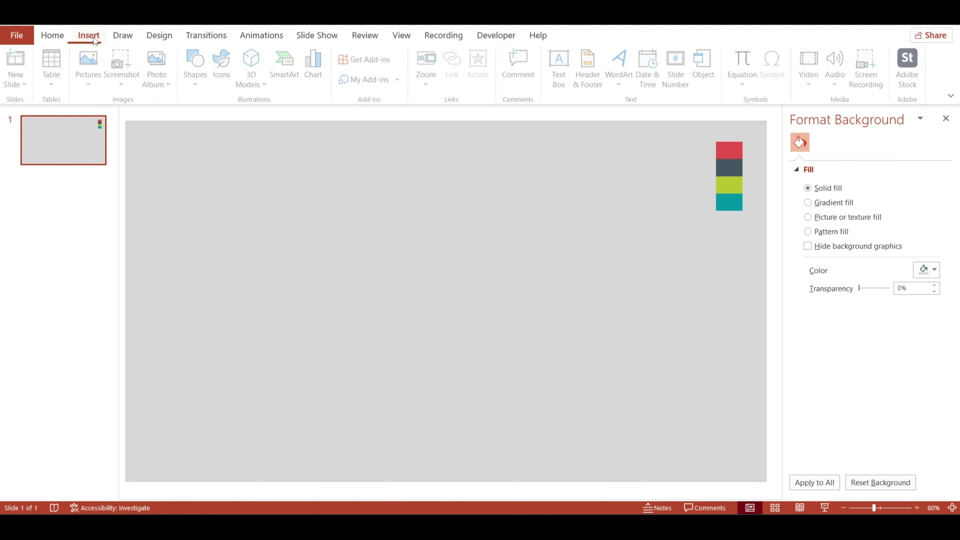
left_click(196, 83)
left_click(251, 118)
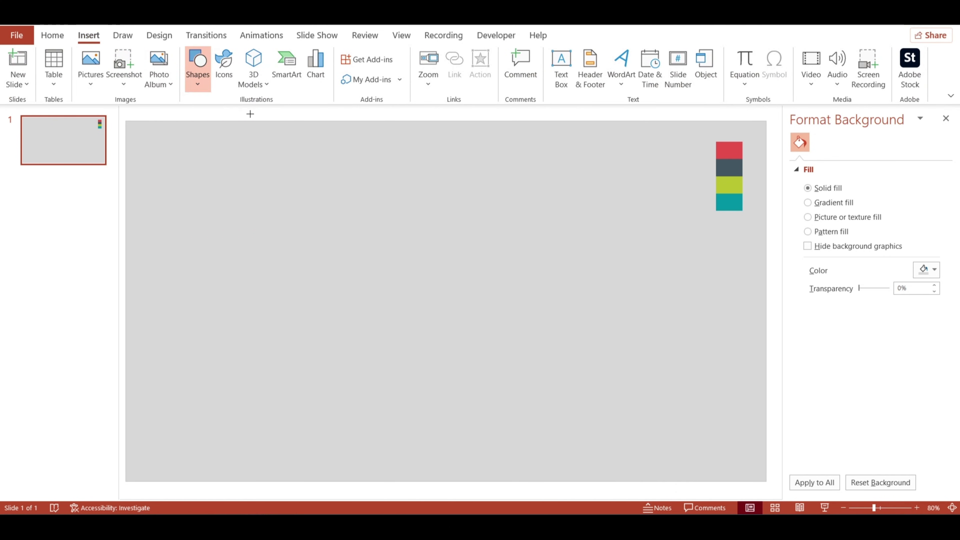
left_click_drag(188, 198, 531, 270)
left_click_drag(293, 219, 249, 257)
key("ctrl+d")
key("ctrl+d")
key("ctrl+d")
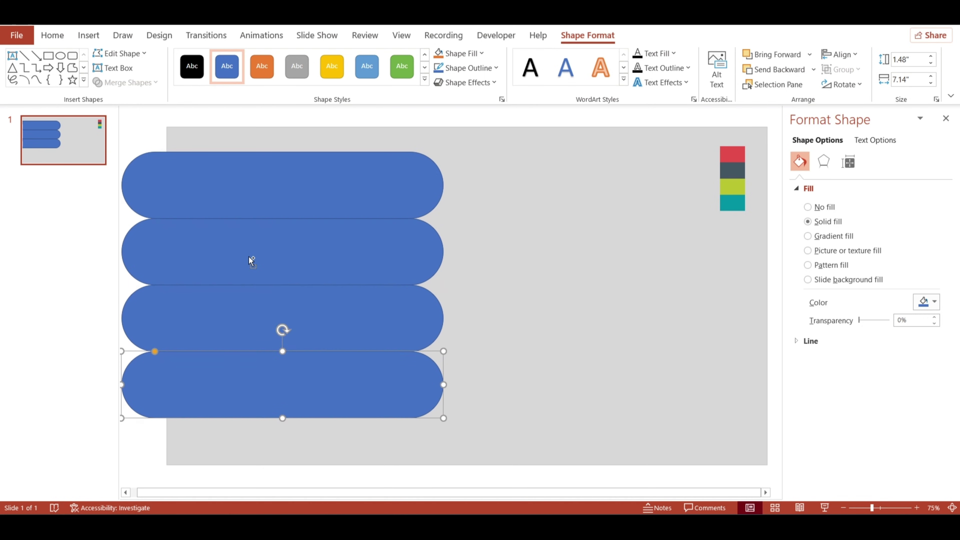
Enlarge all four bars together, then give each bar a different length
left_click_drag(125, 158, 508, 452)
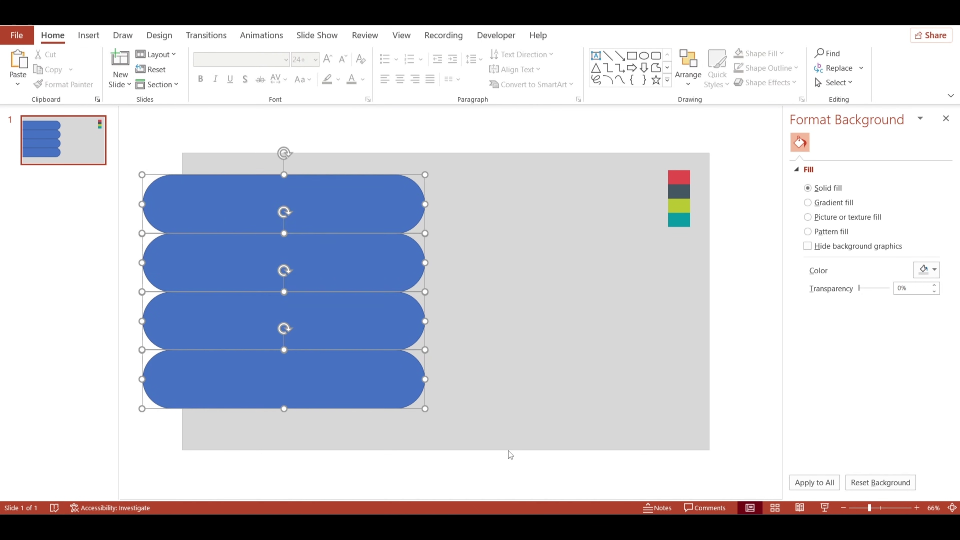
left_click_drag(425, 409, 434, 417)
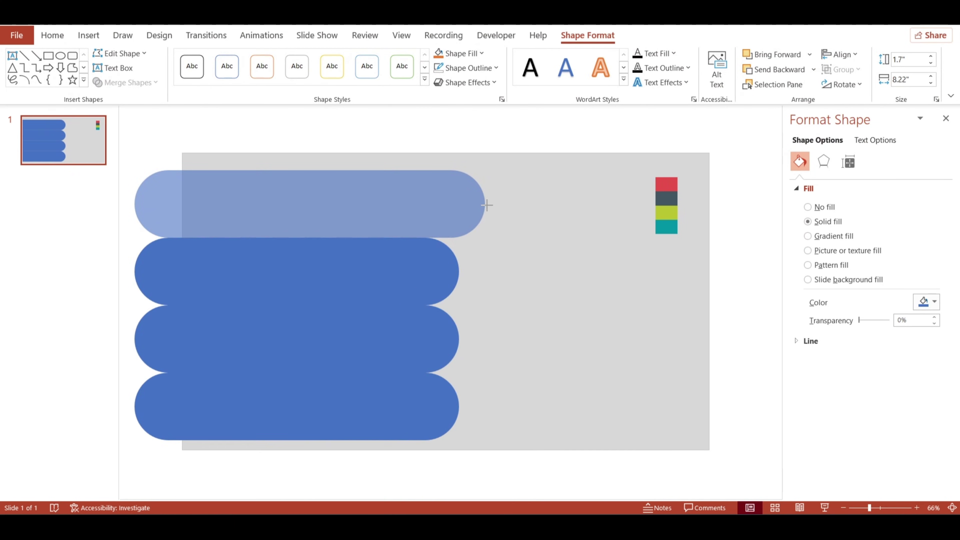
left_click_drag(489, 204, 499, 204)
left_click(416, 270)
left_click_drag(458, 271, 431, 271)
left_click(457, 339)
left_click_drag(460, 339, 528, 339)
left_click(416, 406)
left_click_drag(460, 406, 473, 407)
left_click(446, 242)
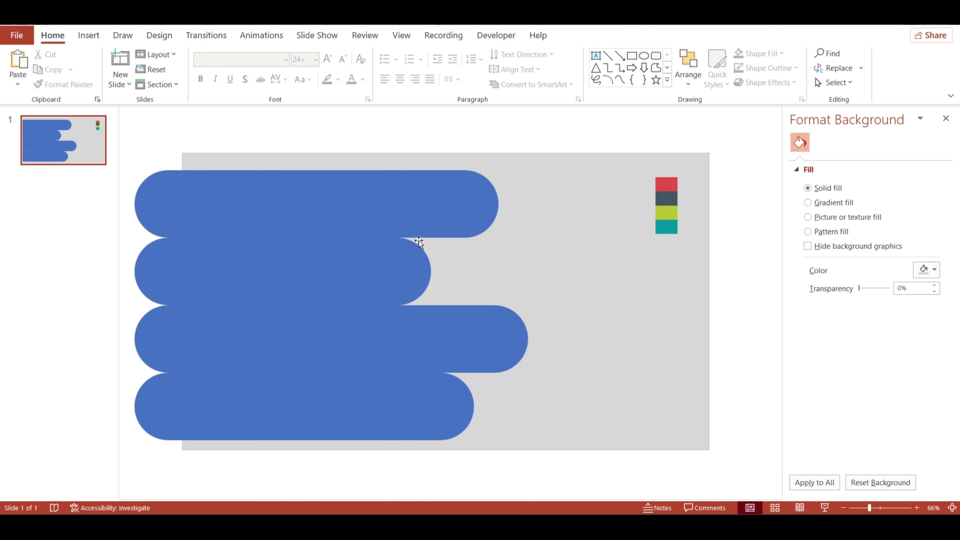
Give the top bar the first Outer shadow preset
left_click(403, 205)
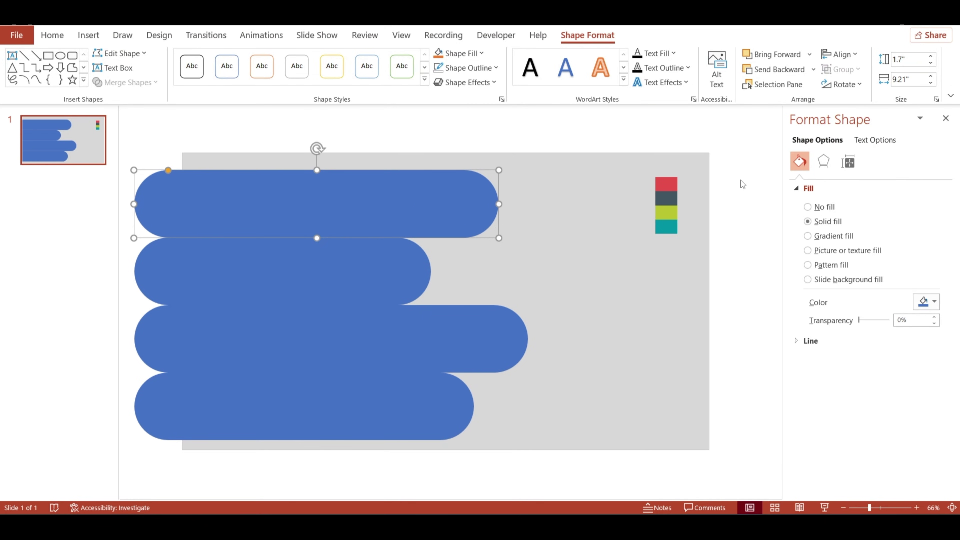
left_click(824, 161)
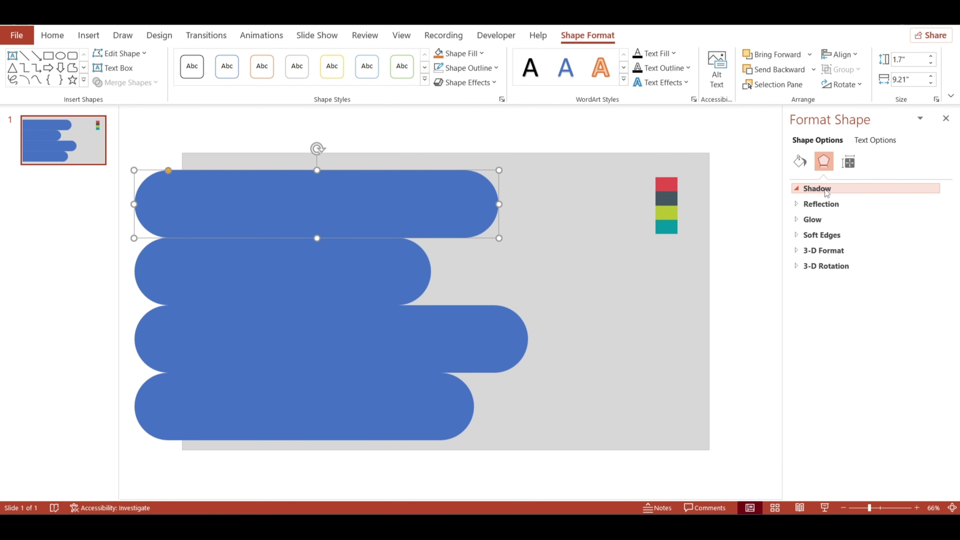
left_click(818, 189)
left_click(924, 205)
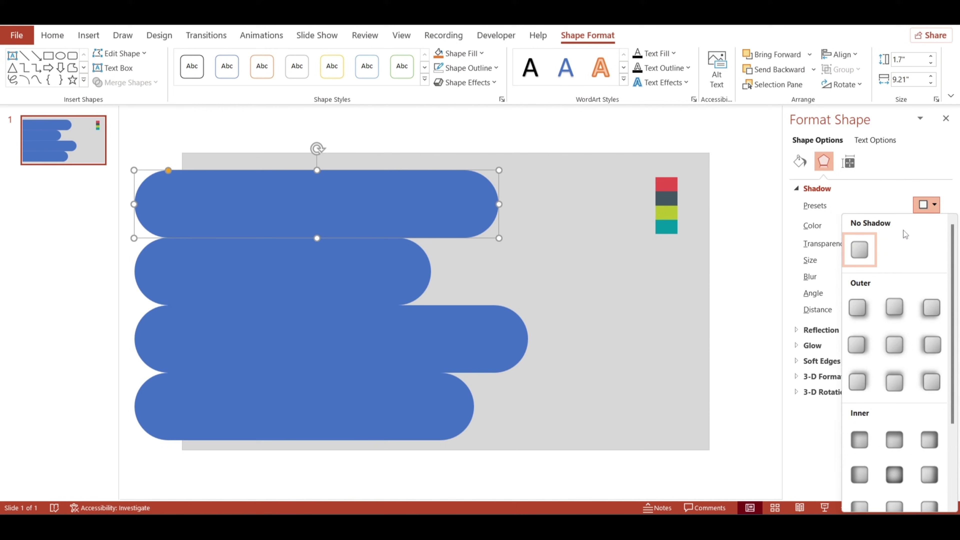
left_click(859, 308)
left_click(800, 162)
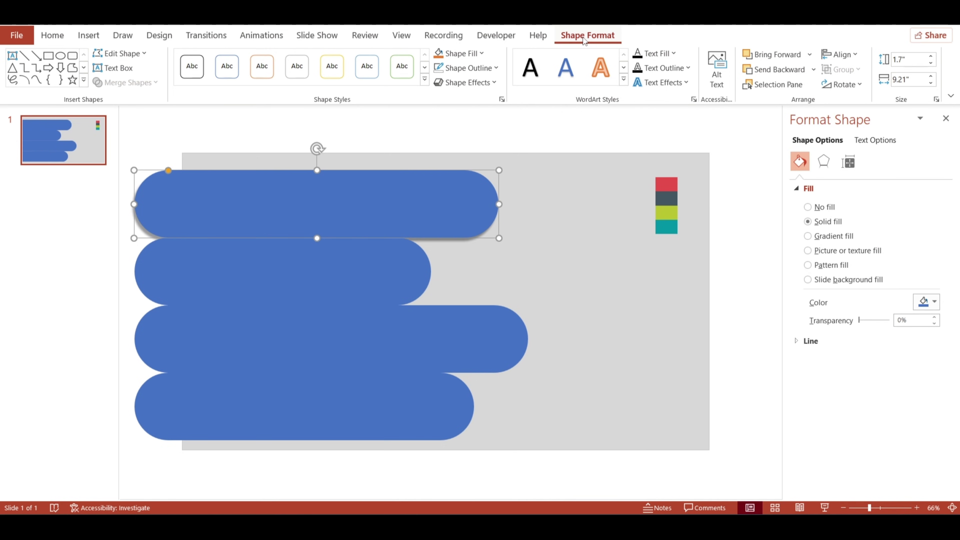
Copy the top bar's shadow onto the other three bars with Format Painter
left_click(52, 36)
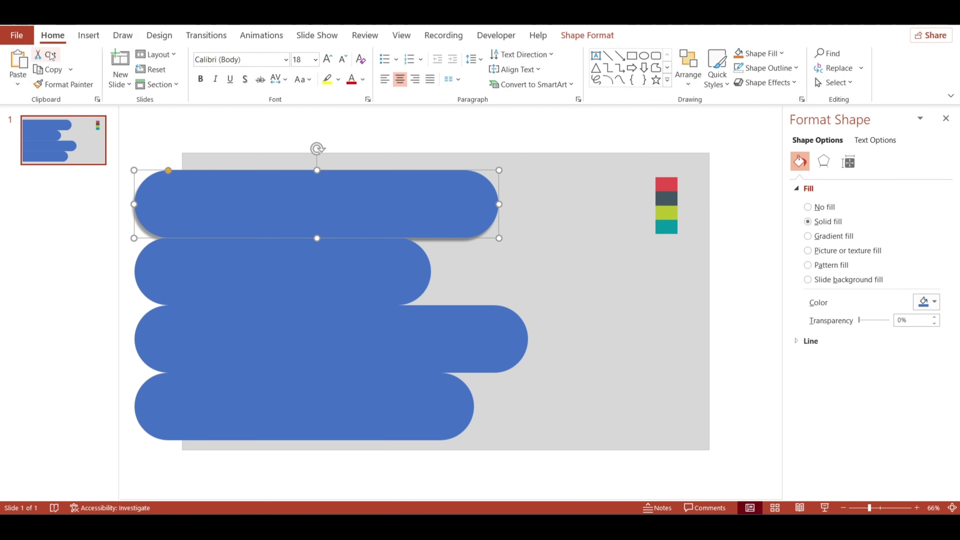
left_click(66, 85)
left_click(233, 260)
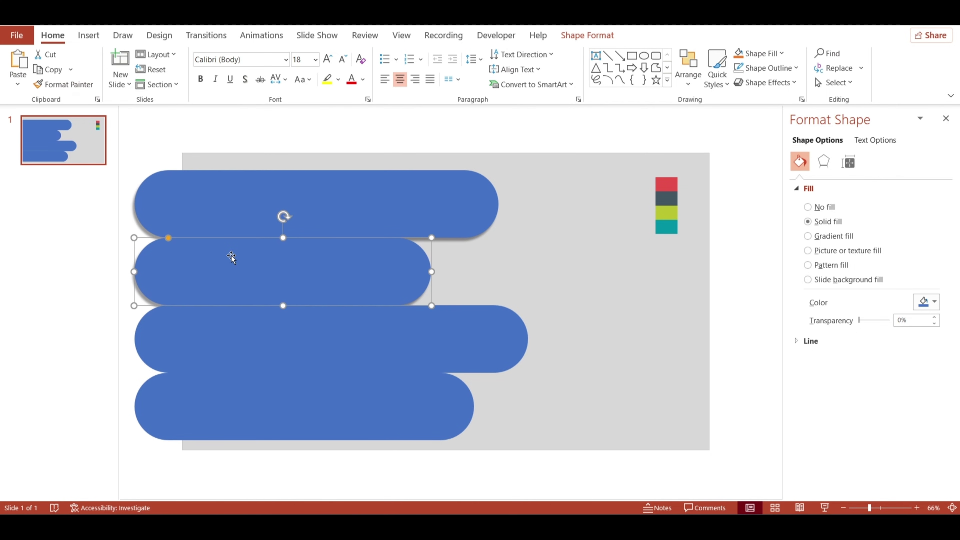
left_click(66, 85)
left_click(202, 319)
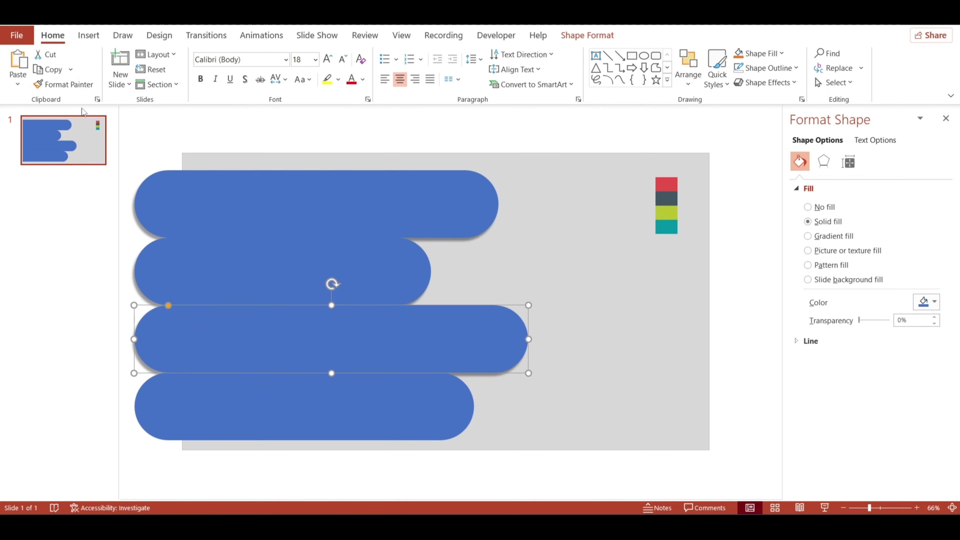
left_click(66, 85)
left_click(214, 408)
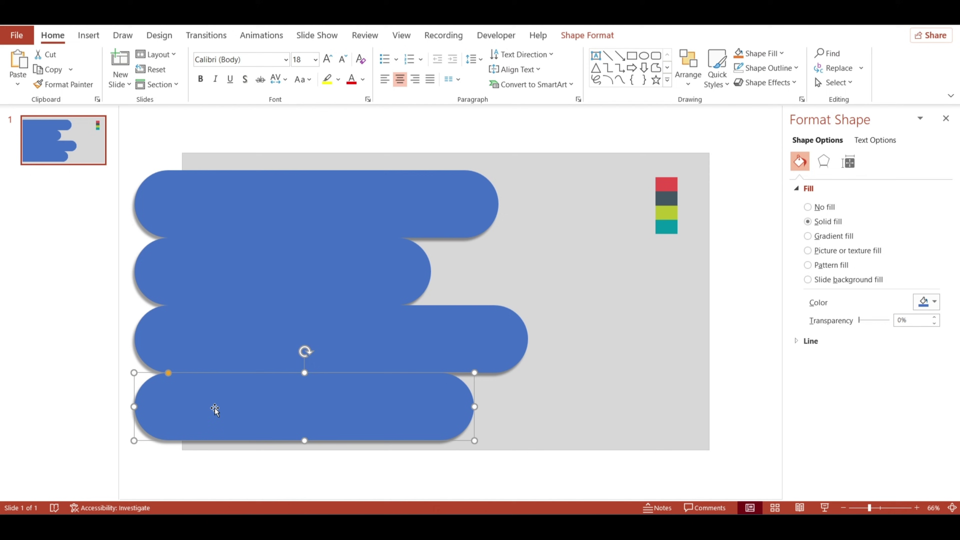
left_click(422, 199)
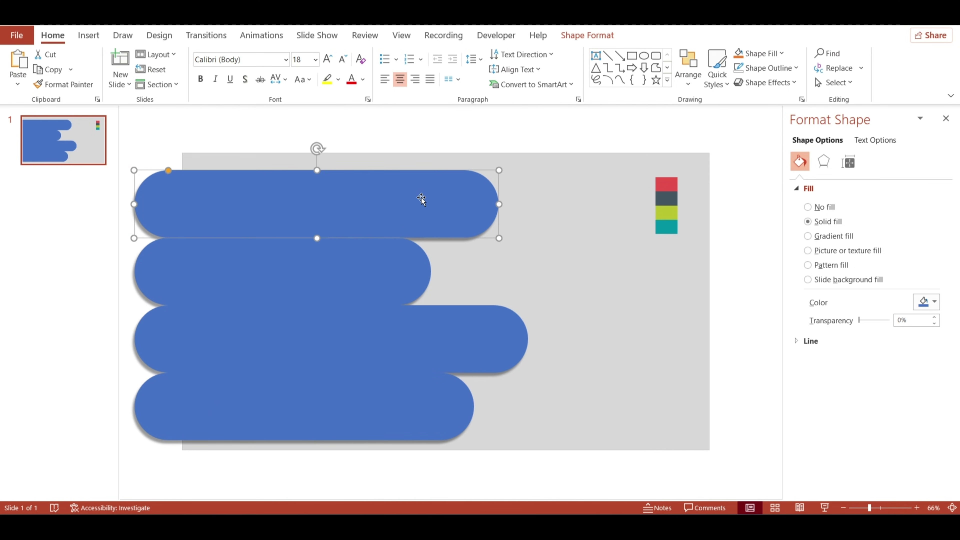
Fill the top bar red and the second bar dark grey, sampled from the palette
left_click(931, 302)
left_click(904, 486)
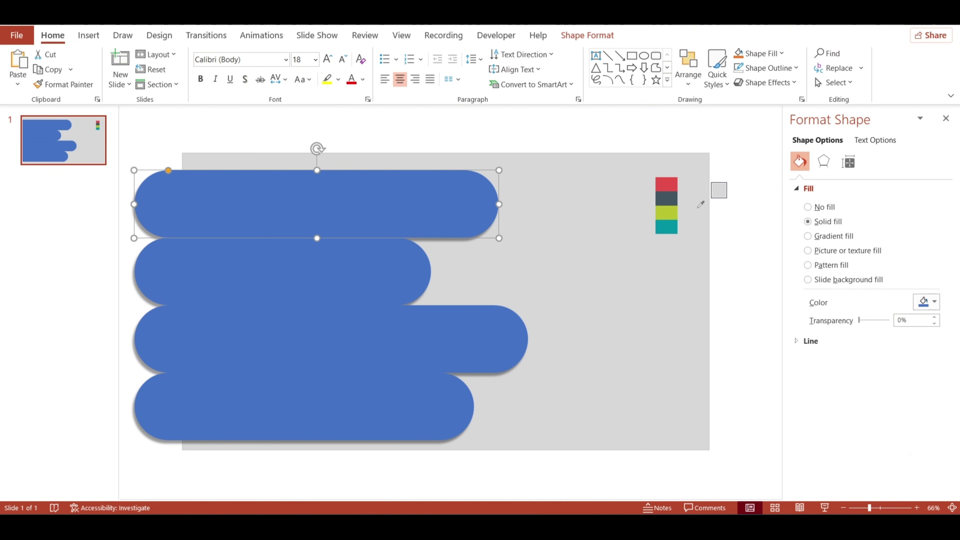
left_click(665, 185)
left_click(396, 258)
left_click(916, 302)
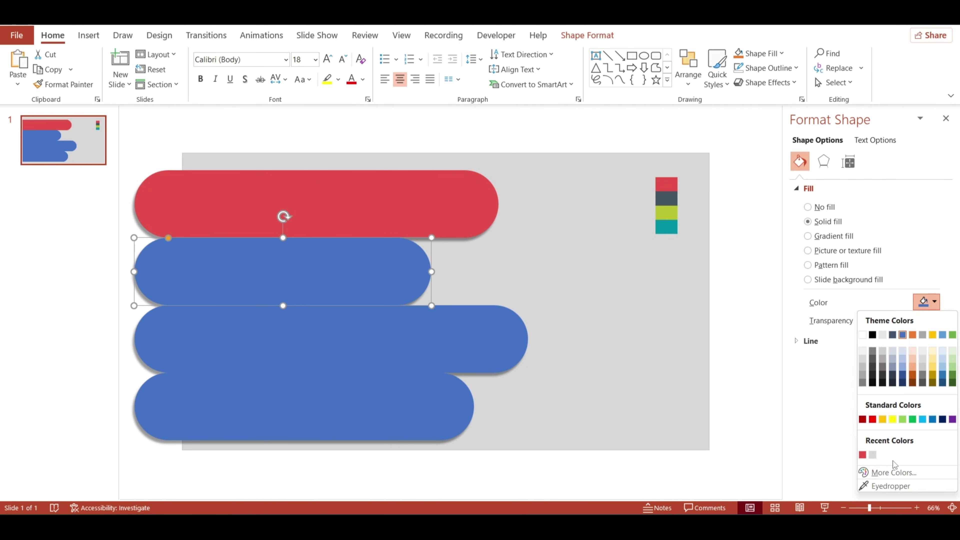
left_click(905, 487)
left_click(675, 196)
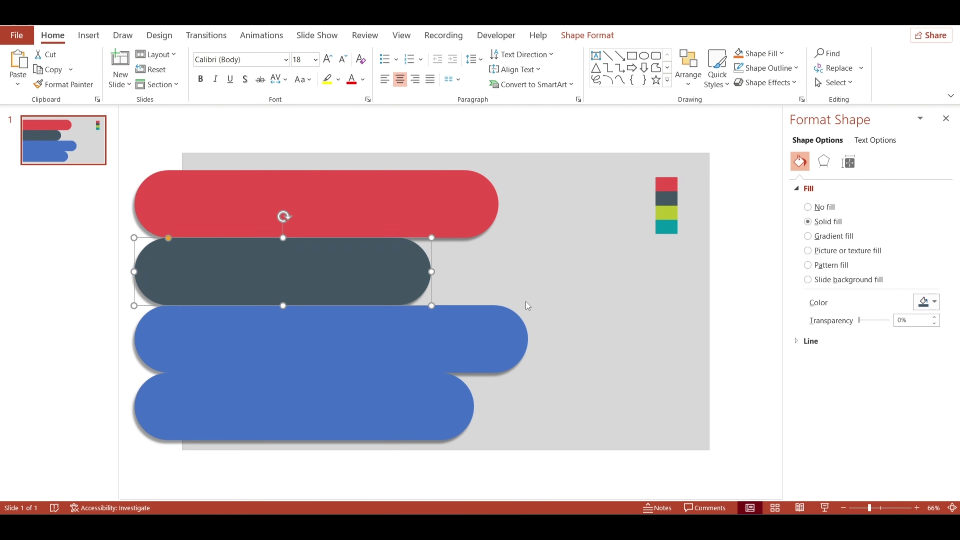
Fill the third bar yellow-green and the bottom bar teal from the palette
left_click(511, 335)
left_click(927, 302)
left_click(891, 487)
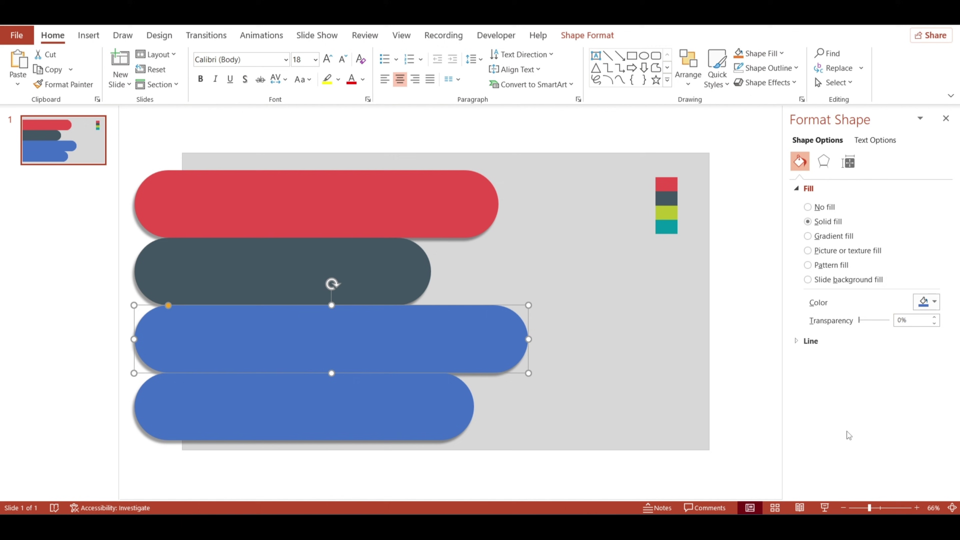
left_click(668, 214)
left_click(452, 426)
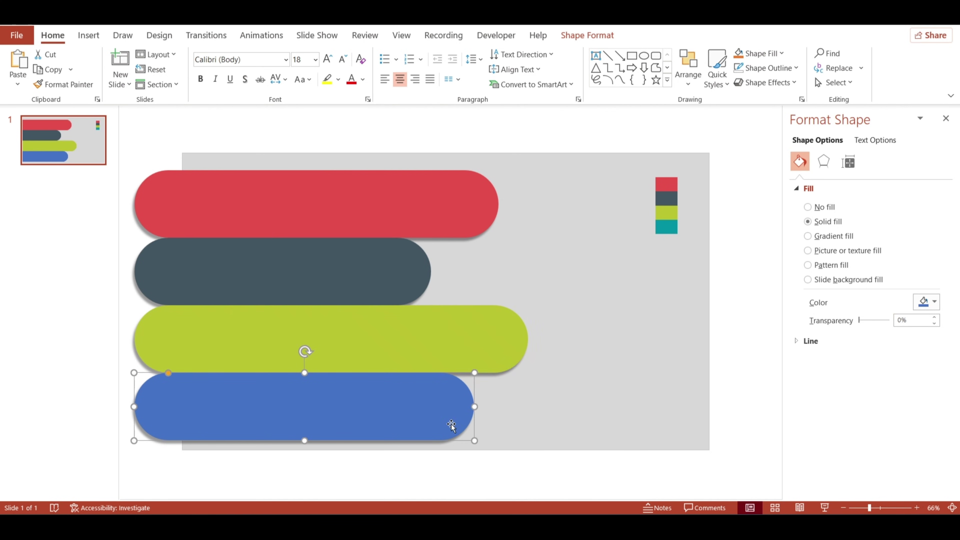
left_click(927, 301)
left_click(890, 487)
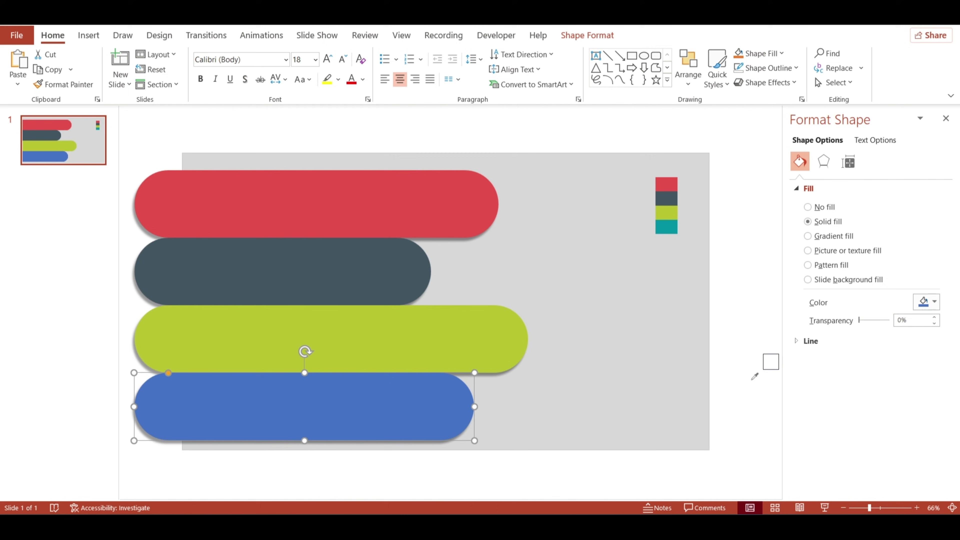
left_click(664, 229)
Send the dark grey, green and teal bars backward so each sits under the bar above
left_click(348, 265)
right_click(346, 266)
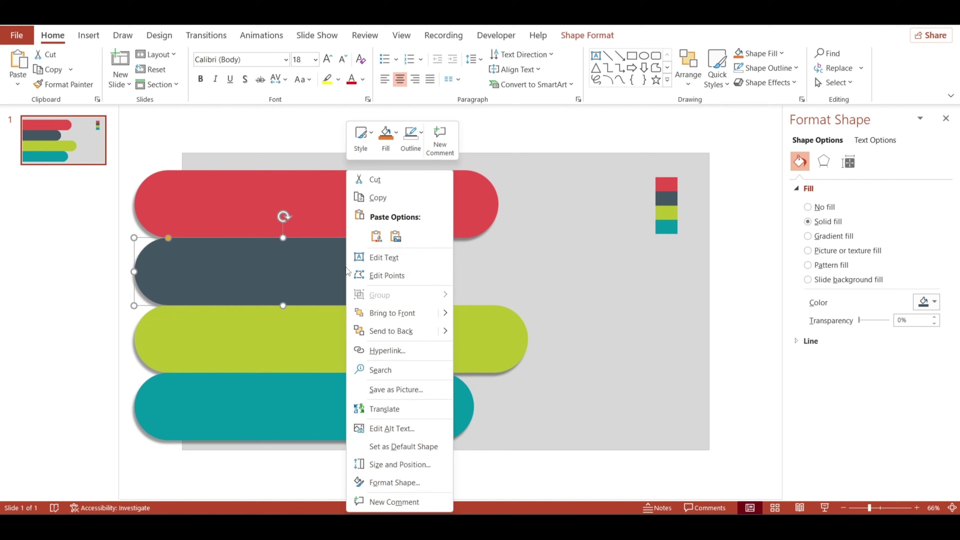
left_click(369, 332)
left_click(365, 347)
right_click(364, 355)
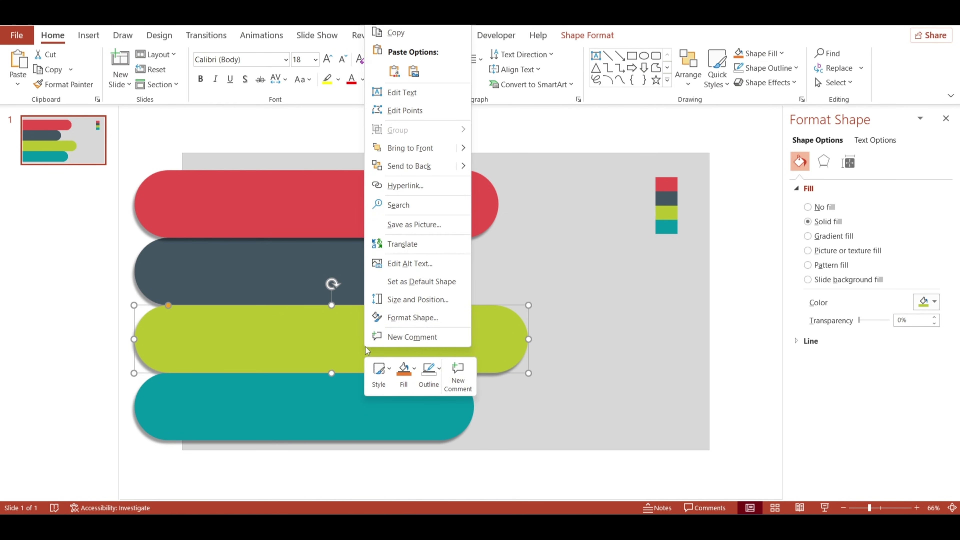
left_click(415, 167)
left_click(357, 407)
right_click(356, 407)
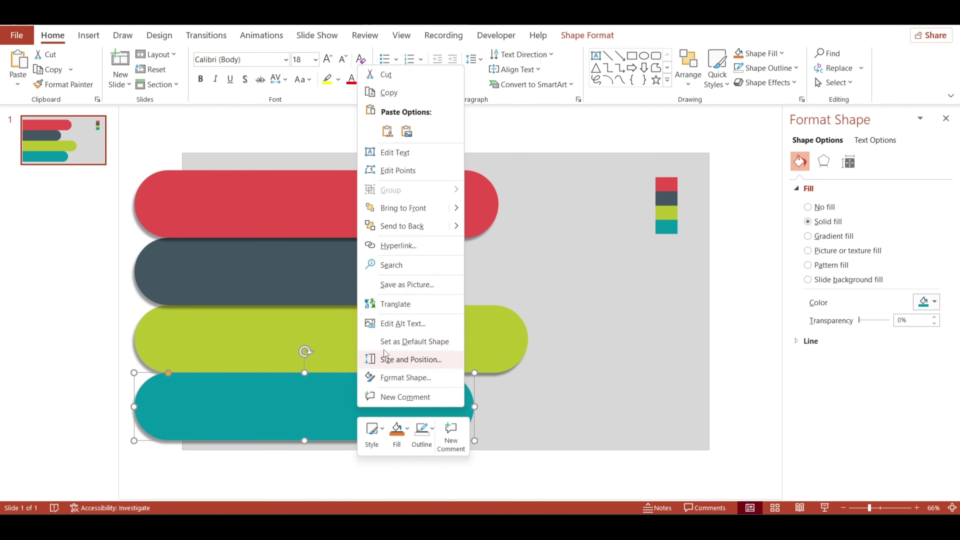
left_click(408, 234)
scroll(407, 232, "down", 2, "ctrl")
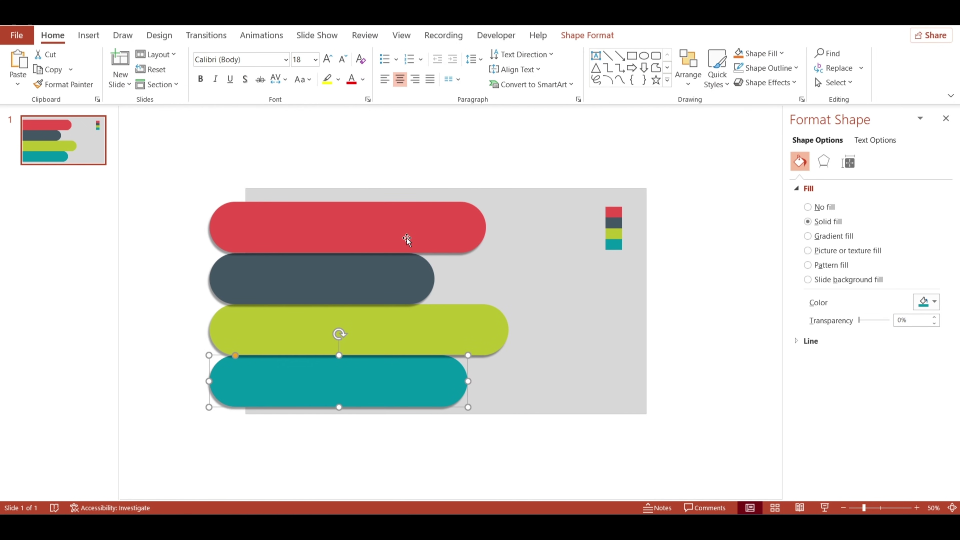
Draw a rectangle covering the red bar's rounded left end
left_click(89, 34)
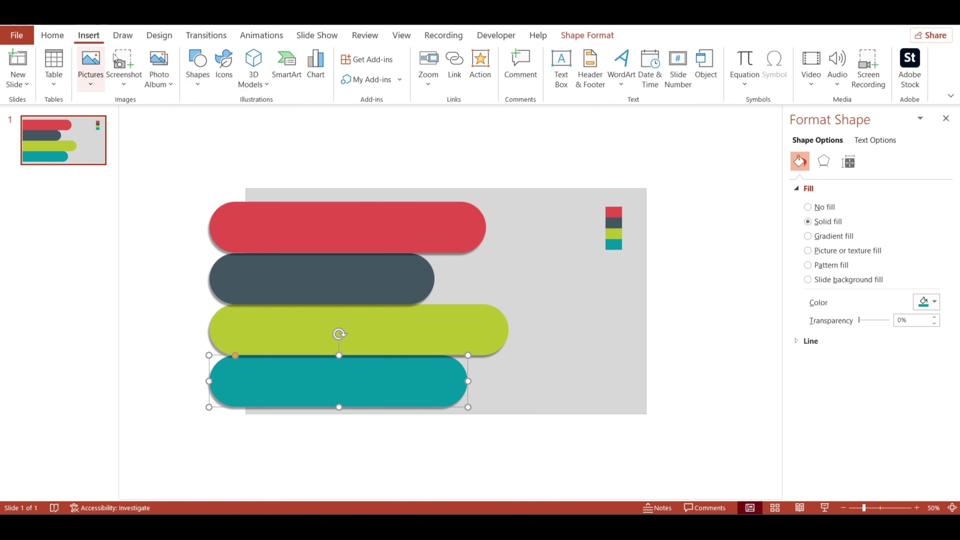
left_click(195, 89)
left_click(229, 118)
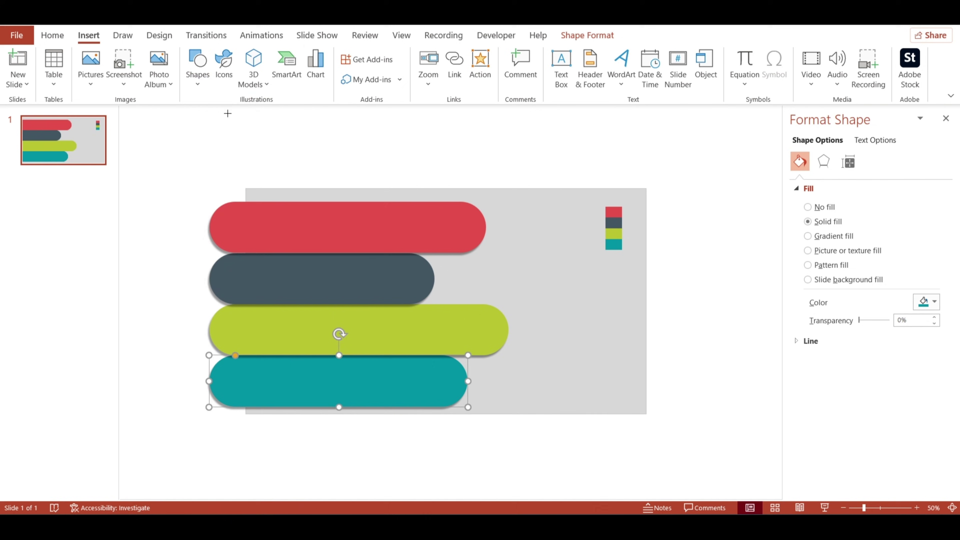
left_click_drag(166, 182, 246, 291)
Subtract the rectangle from the red bar to flatten its left end
left_click(290, 235)
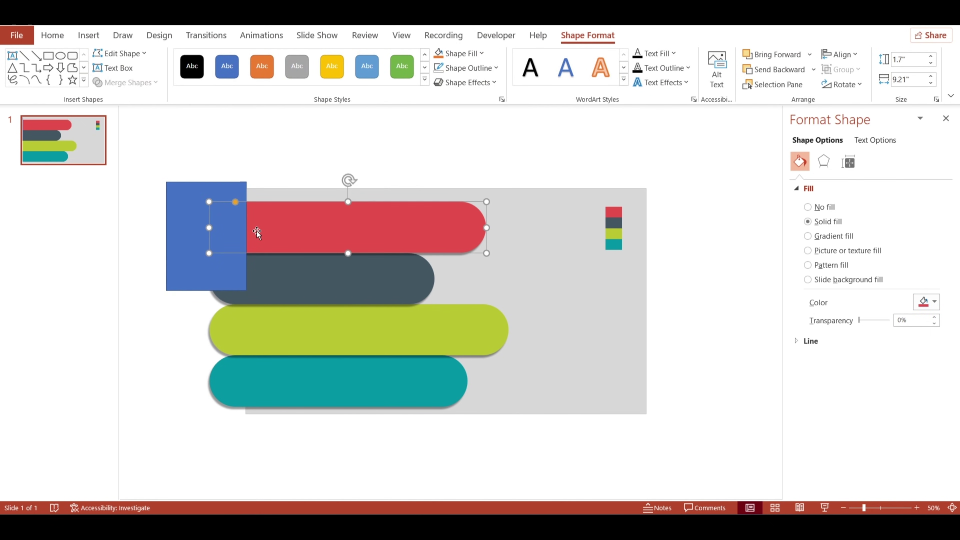
left_click(188, 221, "shift")
left_click(128, 83)
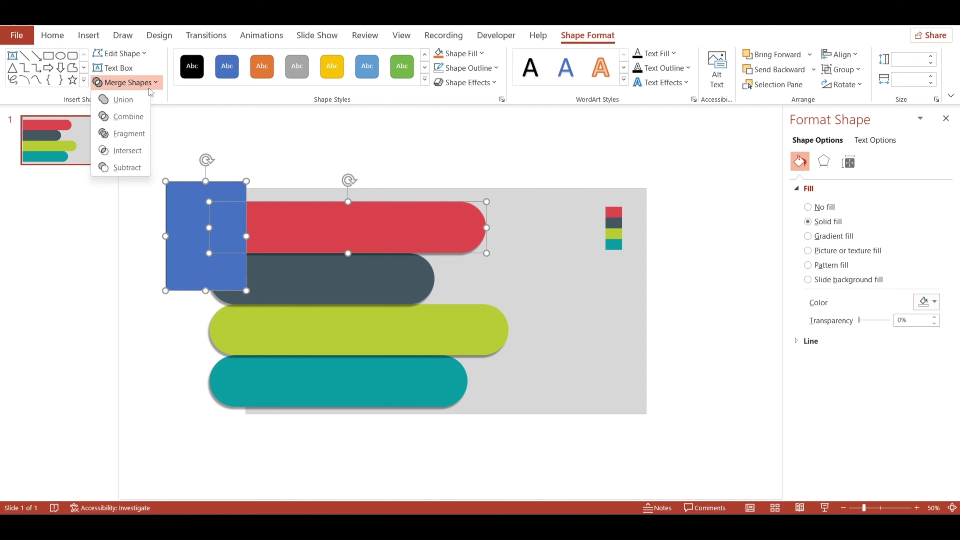
left_click(126, 166)
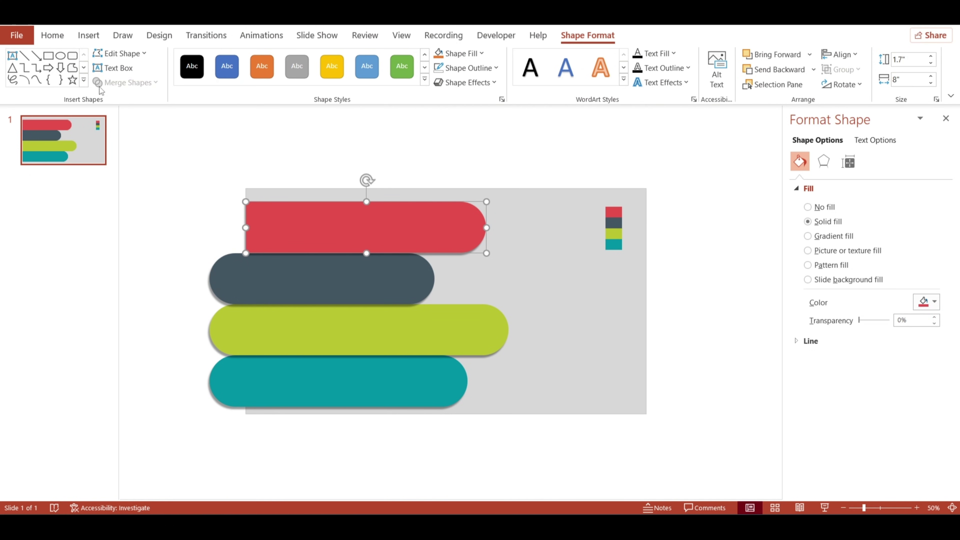
Choose another shape from the Insert Shapes gallery
left_click(88, 34)
left_click(204, 92)
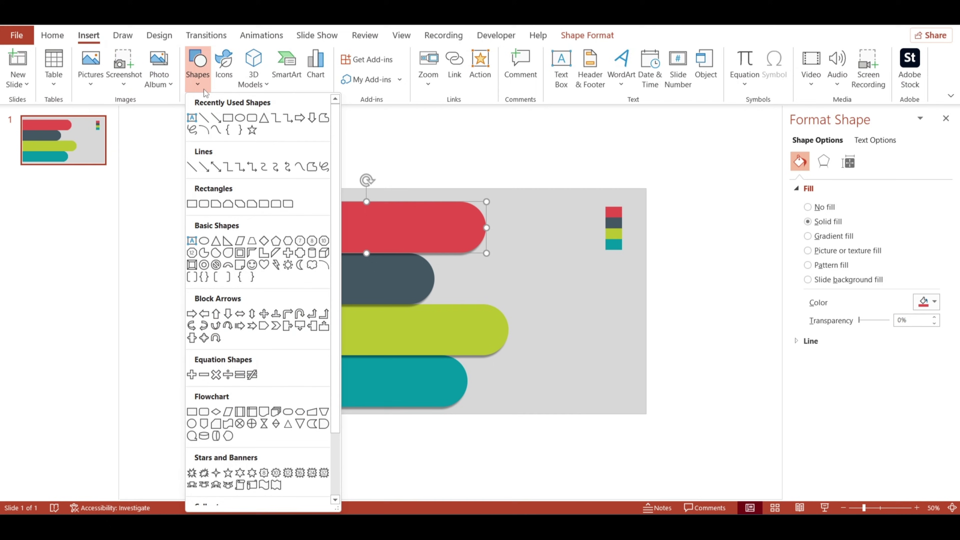
left_click(220, 118)
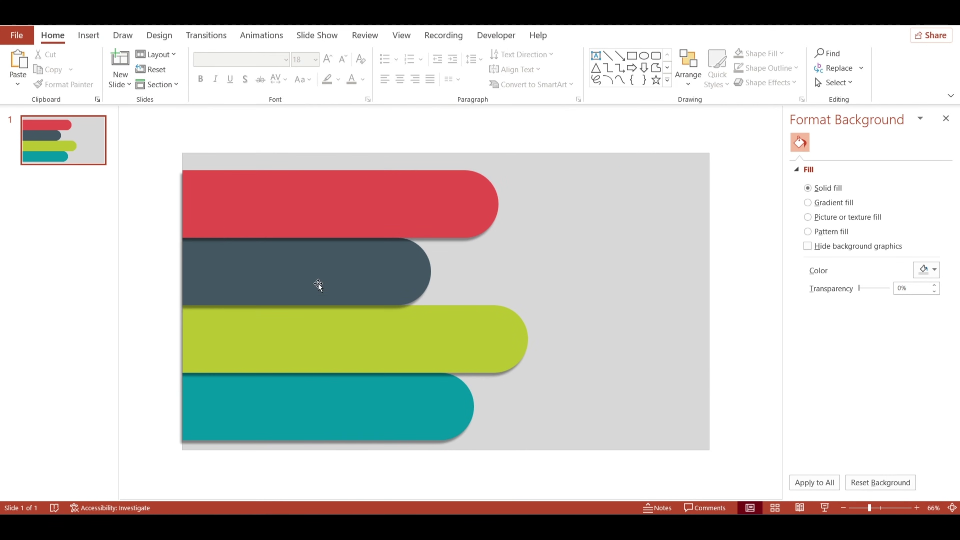
Draw a small circle at the red bar's right end
left_click(92, 42)
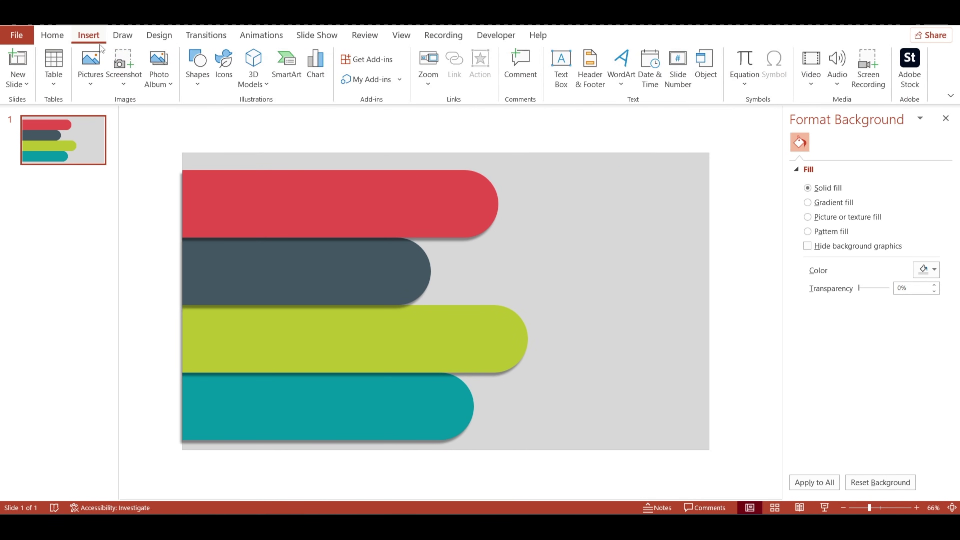
left_click(190, 85)
left_click(240, 117)
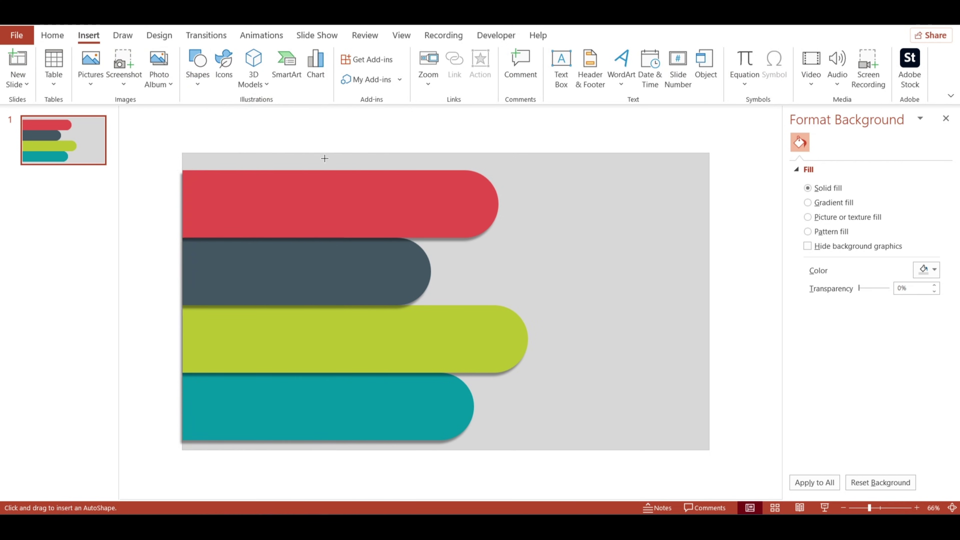
mouse_move(440, 226)
left_mouse_down()
mouse_move(446, 231)
mouse_move(448, 206)
left_mouse_up()
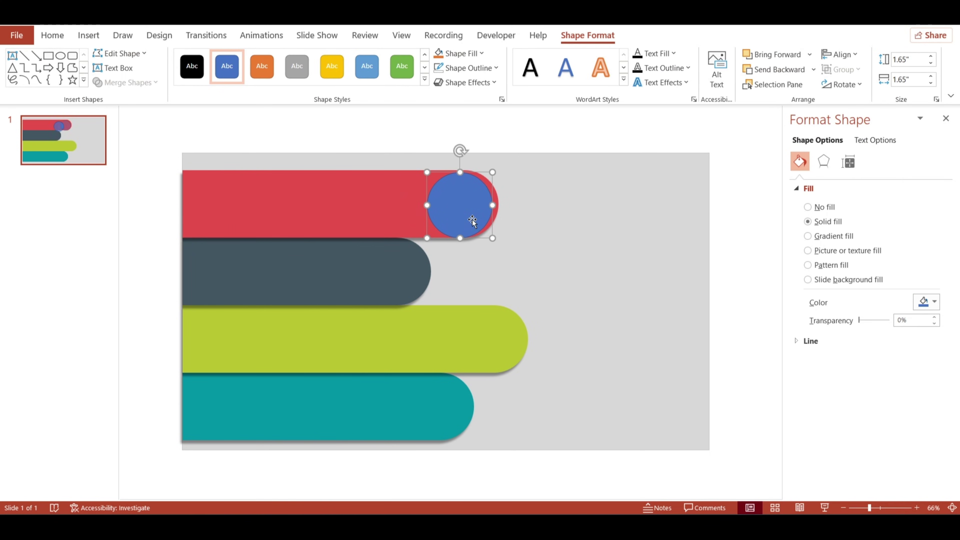
left_click_drag(493, 238, 463, 205)
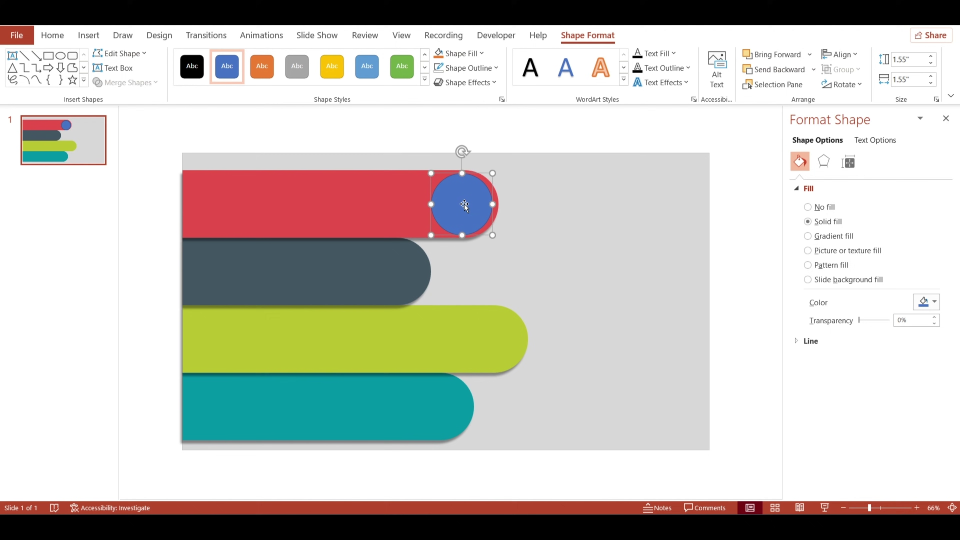
Make the circle white with no outline and an inner shadow preset
left_click(459, 71)
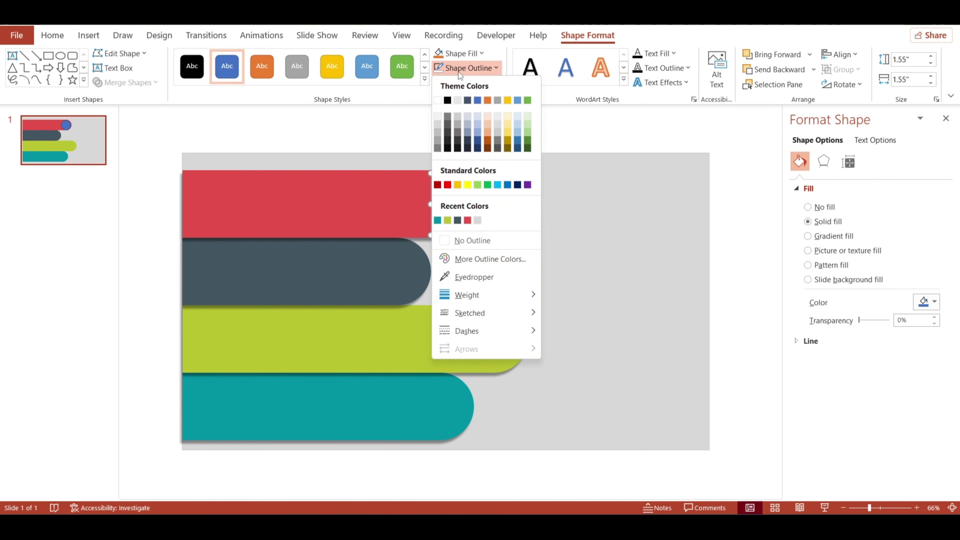
left_click(462, 240)
left_click(465, 54)
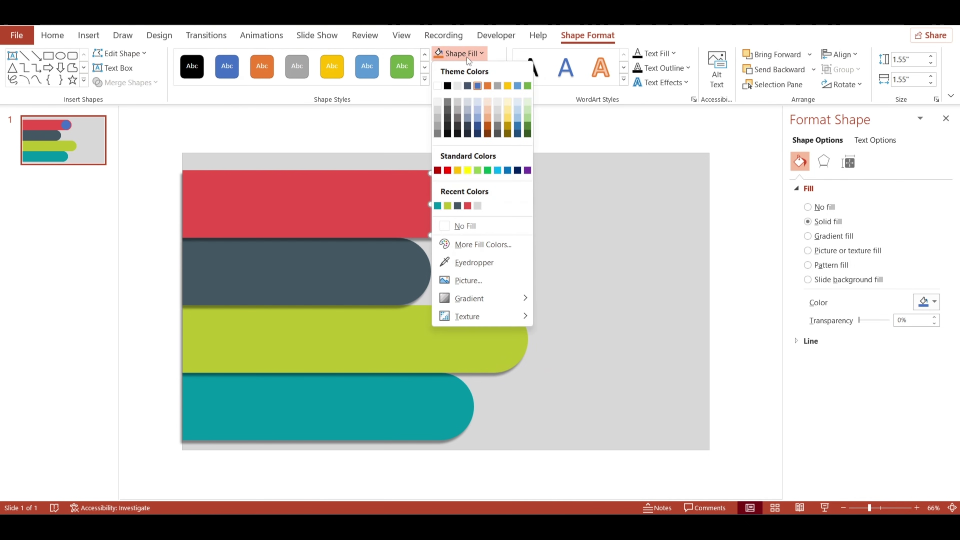
left_click(442, 87)
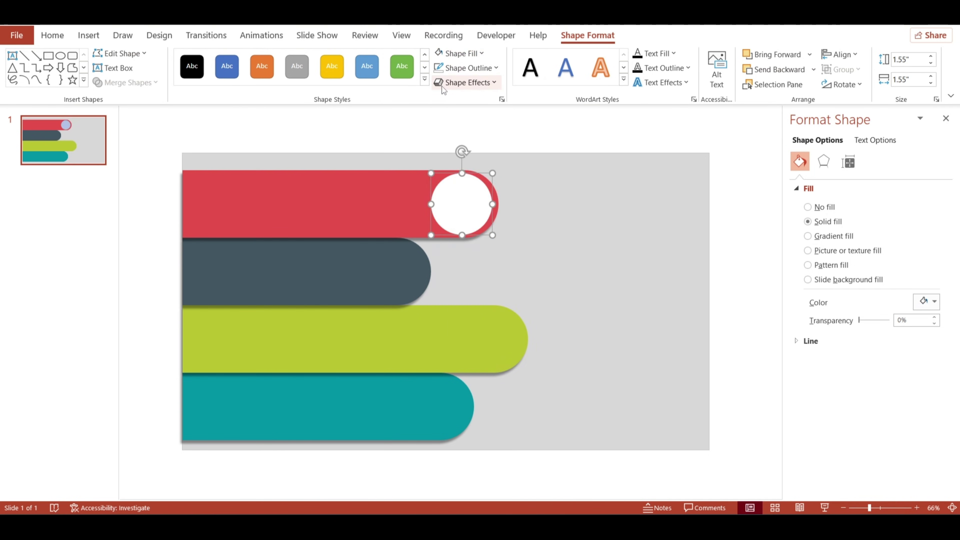
left_click(821, 161)
left_click(923, 206)
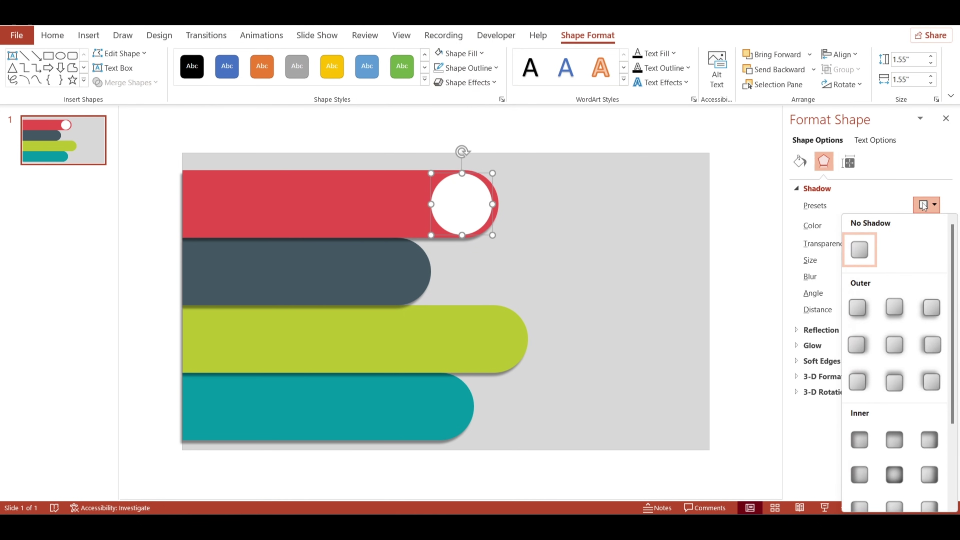
left_click(895, 475)
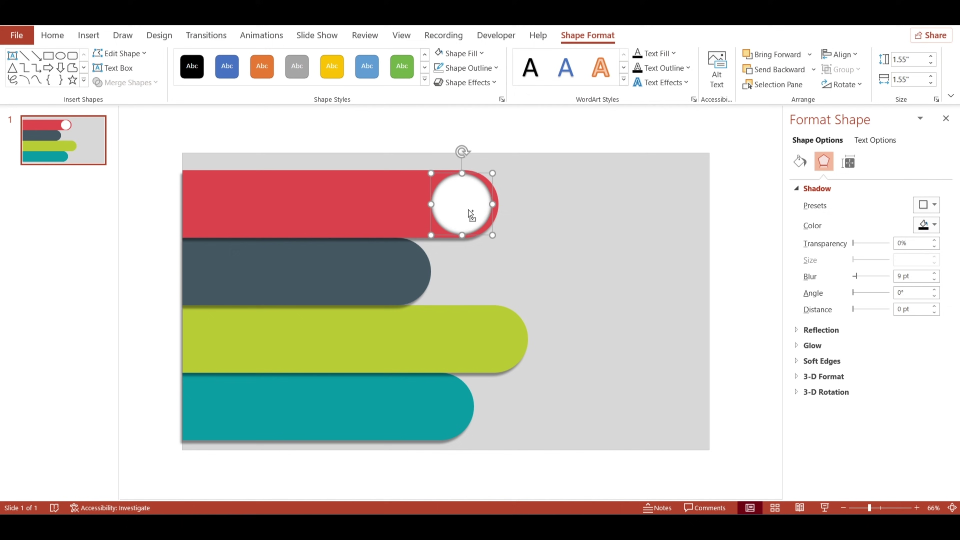
Duplicate the circle onto the lower bars, moving the green bar's circle to its right end
left_click_drag(468, 210, 395, 270)
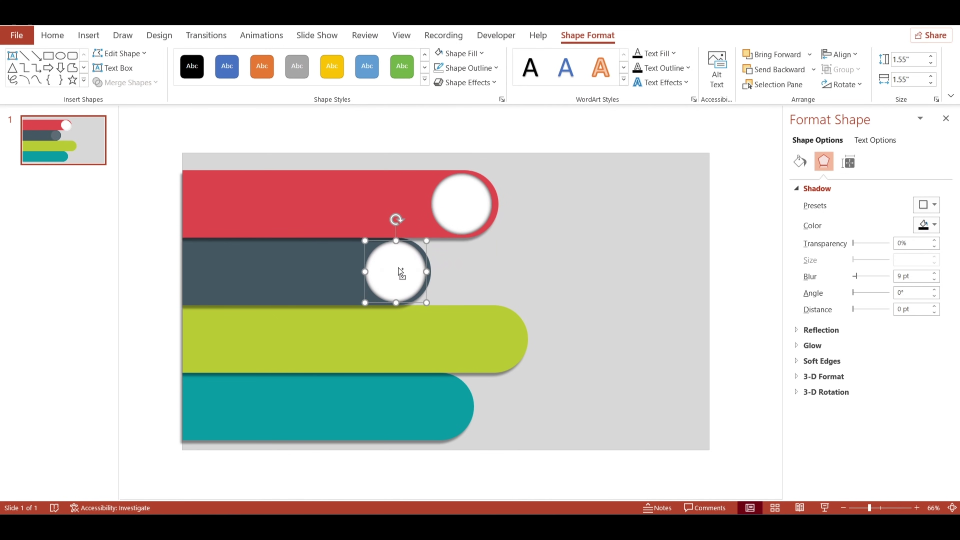
key("ctrl+d")
key("ctrl+d")
left_click_drag(328, 344, 488, 345)
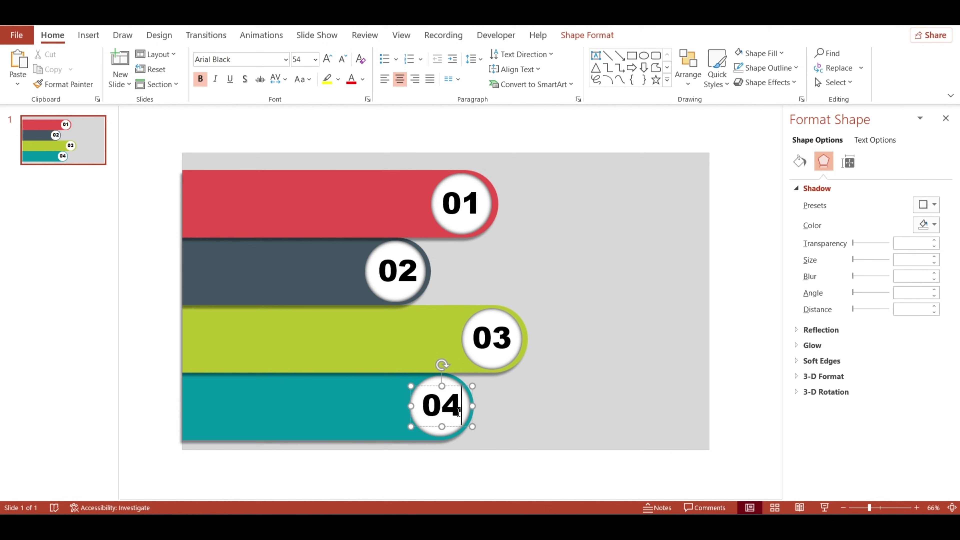
left_click(527, 413)
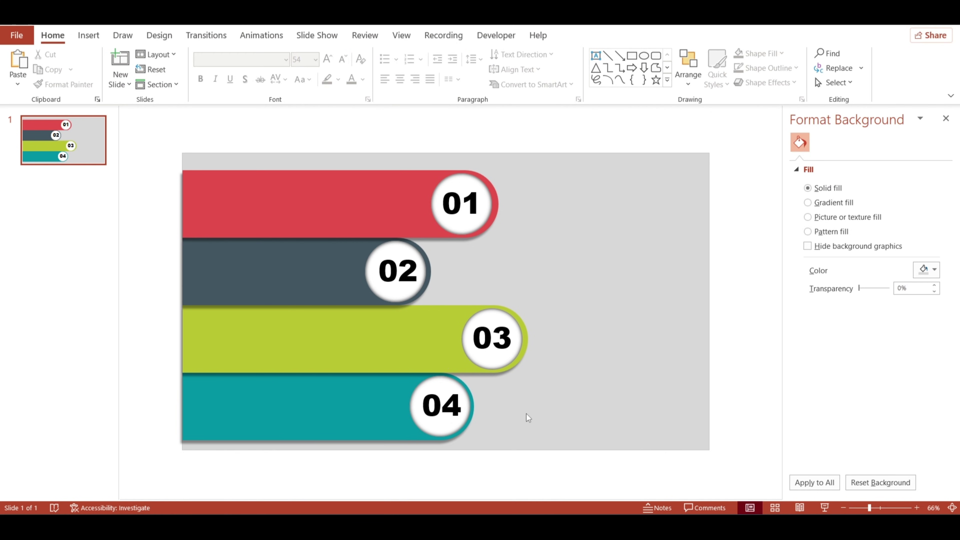
Paste the four icons onto the bars
scroll(452, 270, "up", 1)
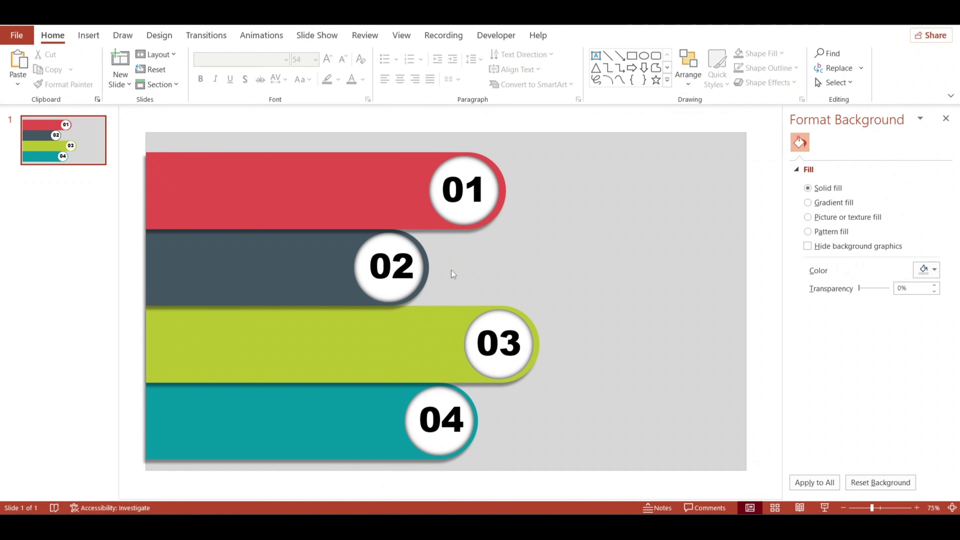
key("ctrl+v")
left_click(452, 270)
Draw a white vertical divider line beside the first icon, slightly thickened
left_click(89, 35)
left_click(197, 63)
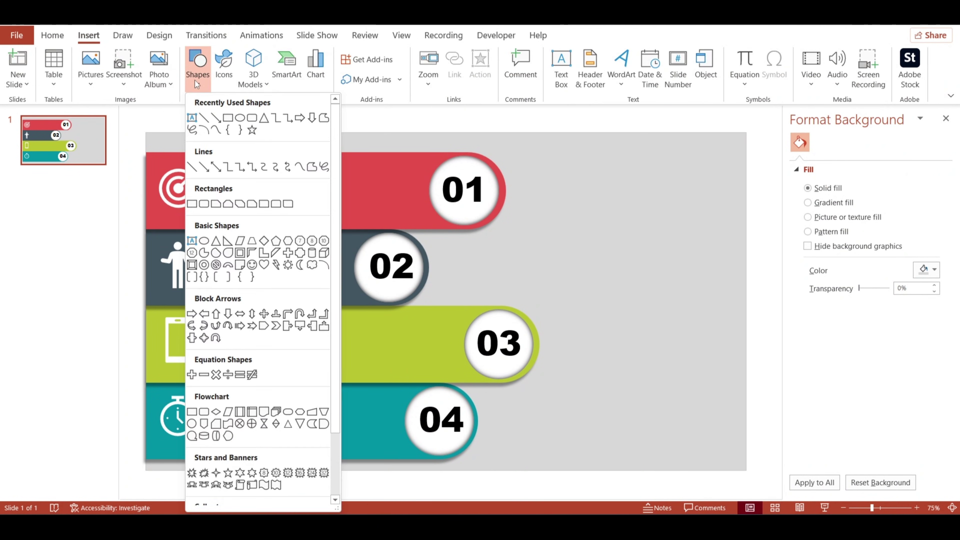
left_click(204, 117)
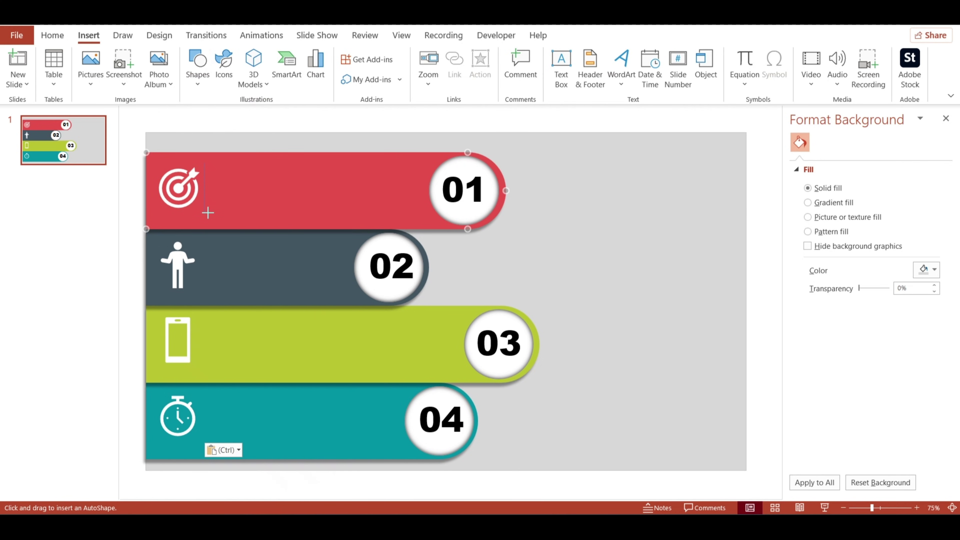
left_click_drag(208, 212, 208, 213)
left_click(924, 271)
left_click(864, 305)
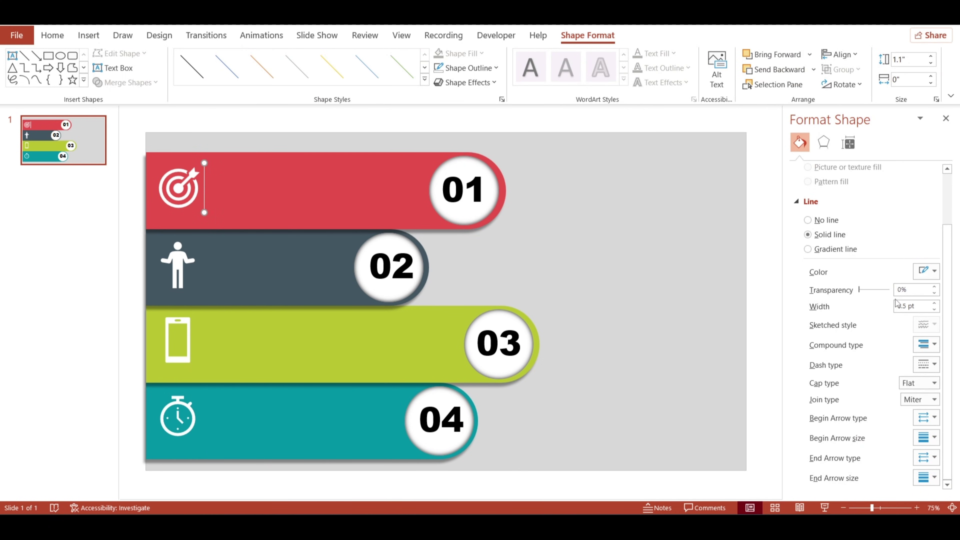
left_click(935, 303)
Duplicate the divider line down into the remaining rows
left_click_drag(210, 196, 206, 267)
key("ctrl+d")
key("ctrl+d")
key("Escape")
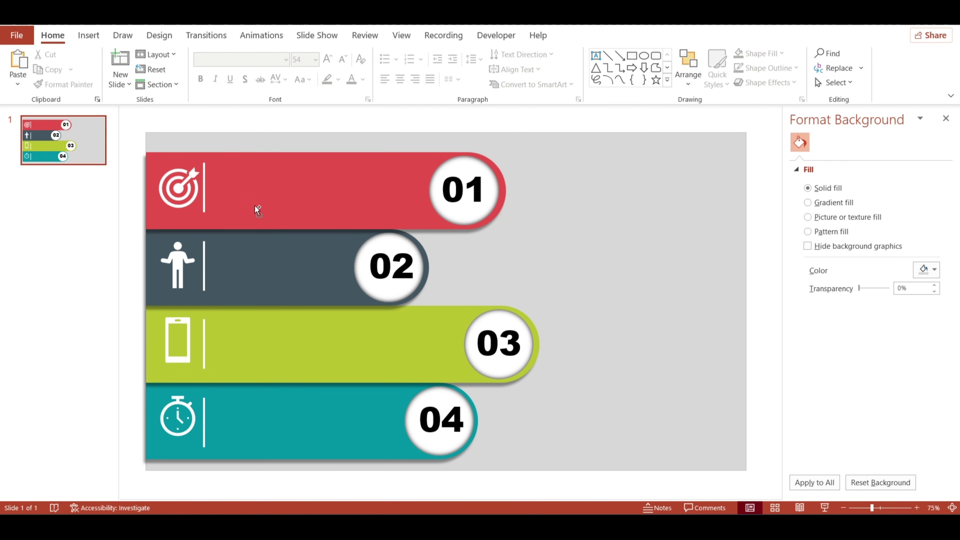
Paste the four LOREM IPSUM DOLAR text blocks and colour number 01 red
key("ctrl+v")
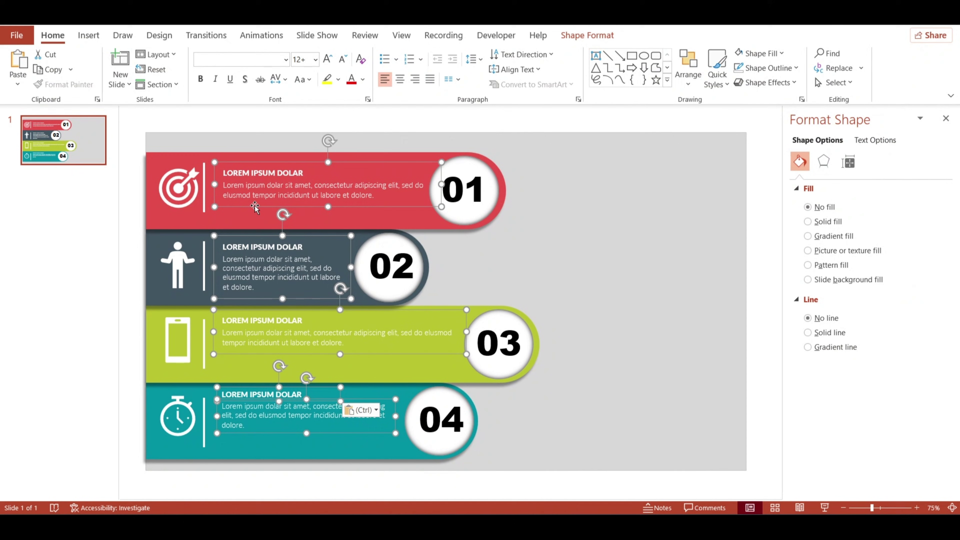
left_click(254, 205)
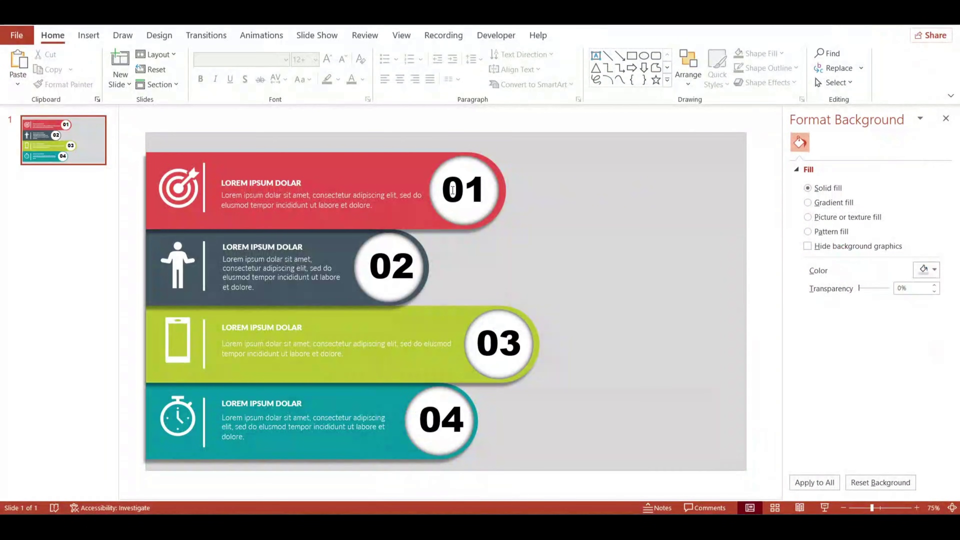
double_click(462, 189)
left_click(603, 175)
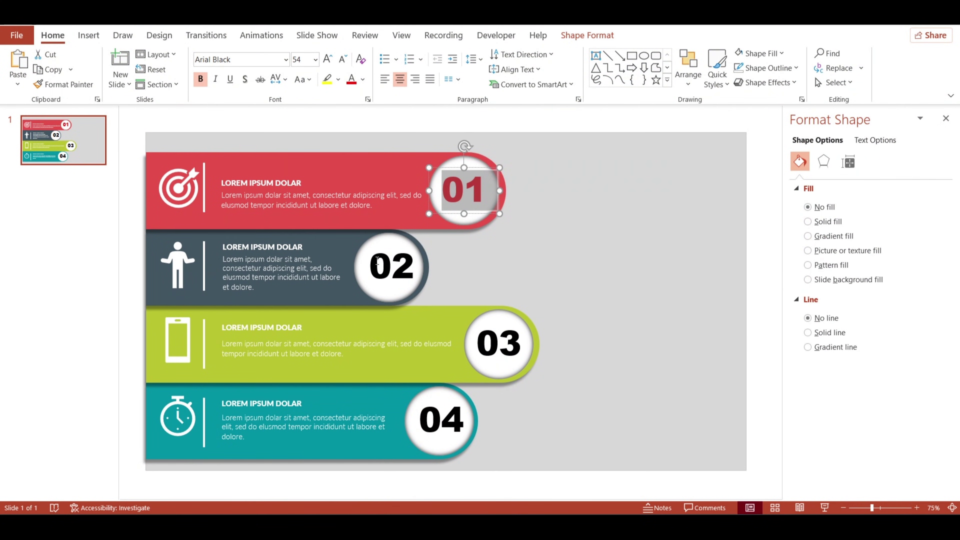
Colour number 02 dark grey, 03 with the sampled green, and select 04's colour
double_click(391, 265)
left_click(544, 246)
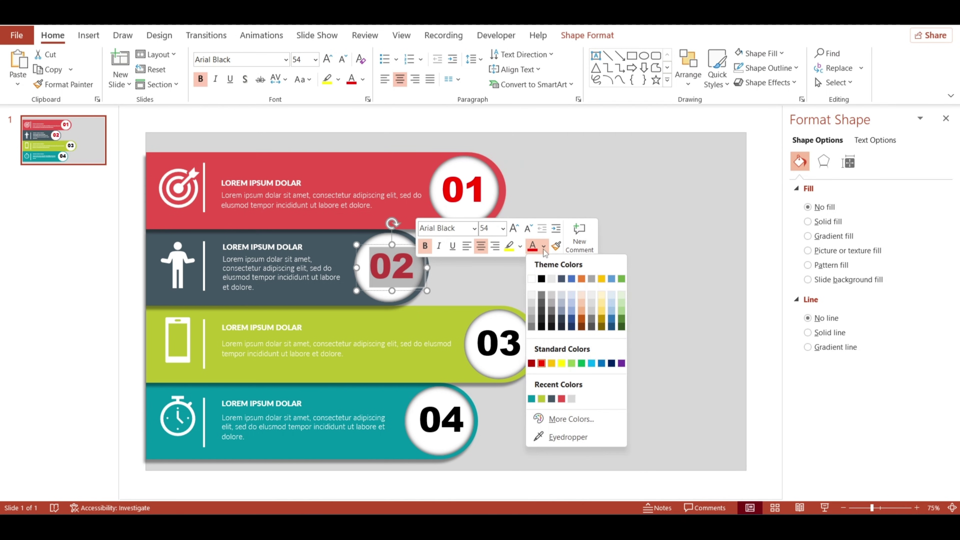
left_click(552, 398)
double_click(499, 343)
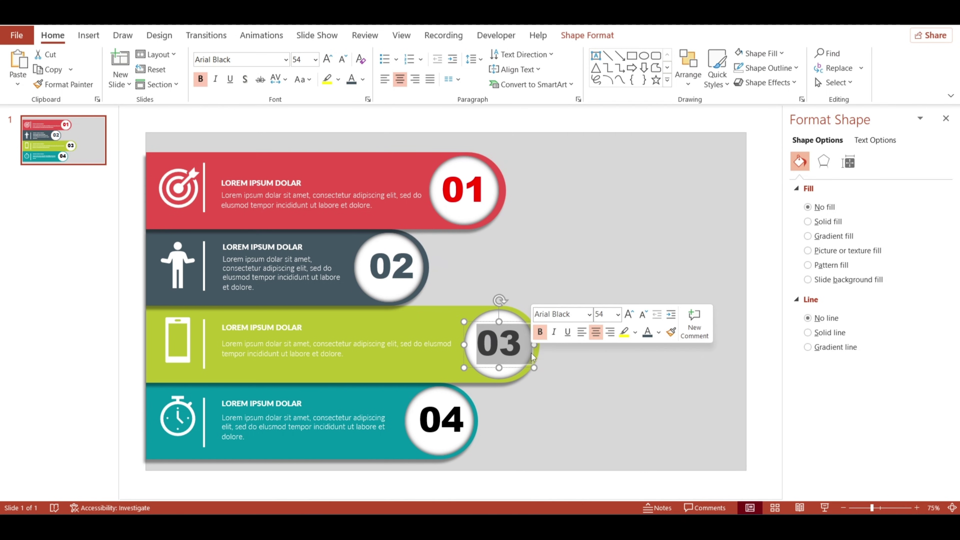
left_click(658, 334)
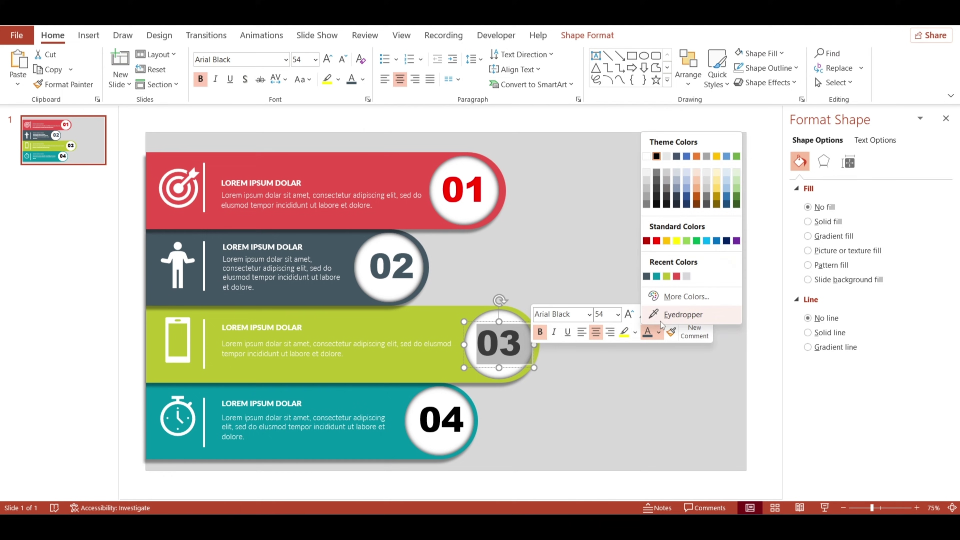
left_click(667, 313)
left_click(522, 376)
double_click(442, 419)
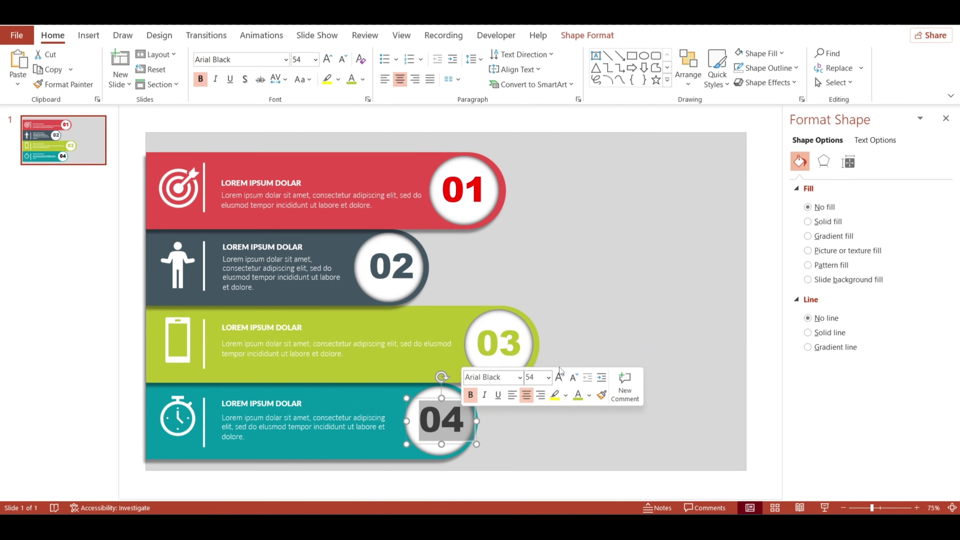
left_click(589, 395)
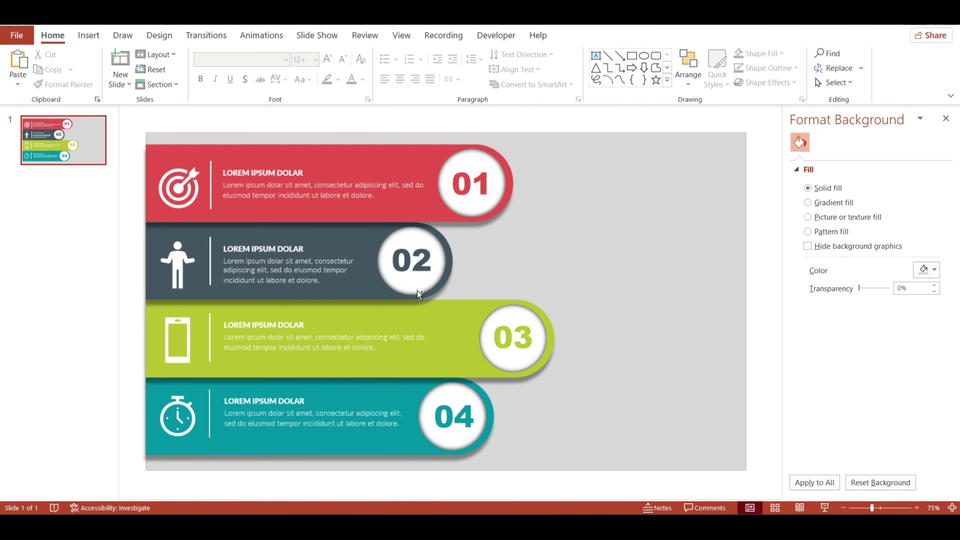
Marquee-select and group the 01 and 02 rows, select the 03 and 04 rows, then select the 01 group
left_click_drag(128, 113, 616, 241)
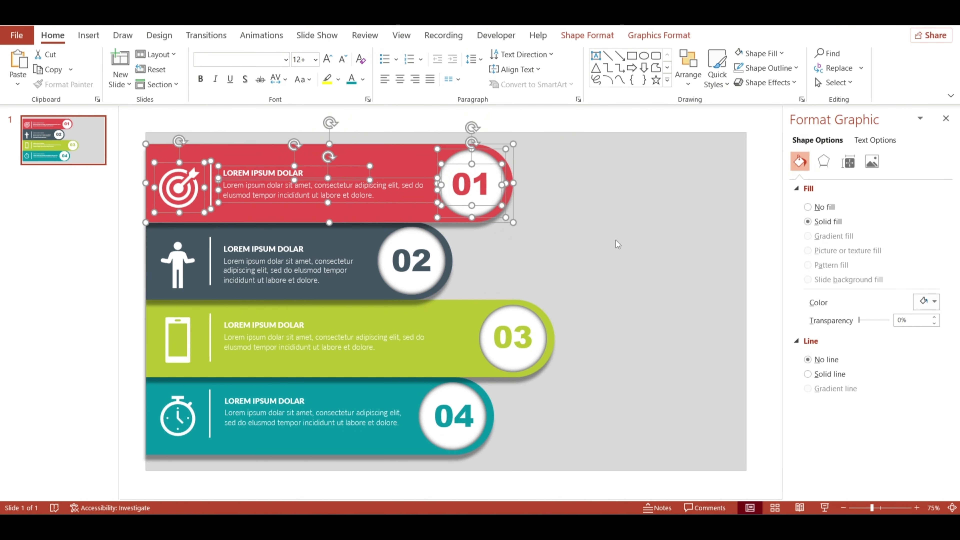
key("ctrl+g")
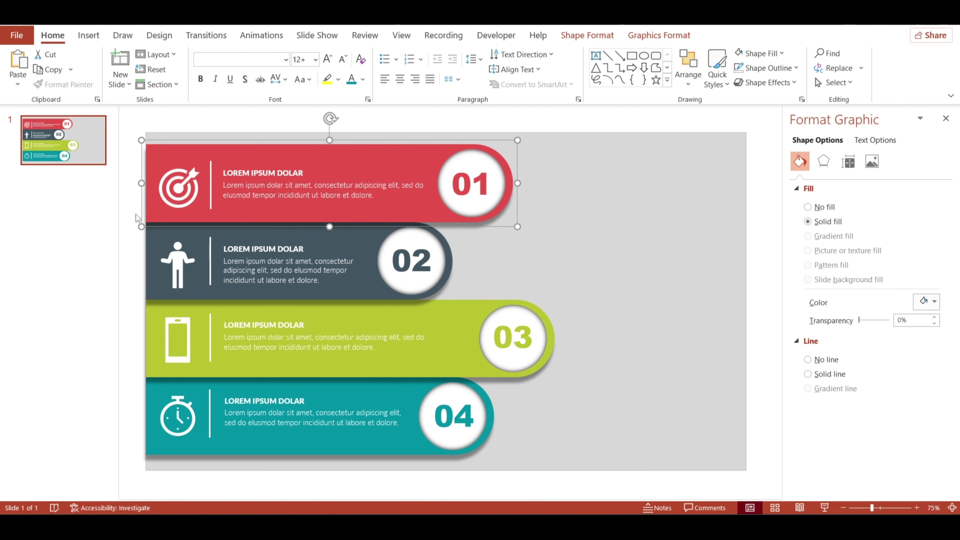
left_click_drag(125, 209, 549, 321)
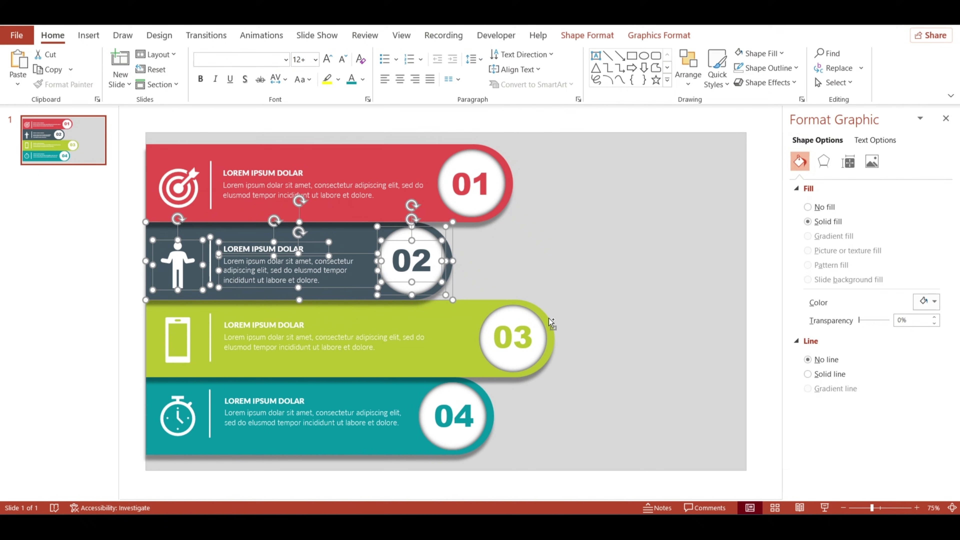
key("ctrl+g")
left_click_drag(124, 280, 633, 392)
left_click_drag(124, 369, 593, 479)
left_click(381, 181)
left_click(274, 35)
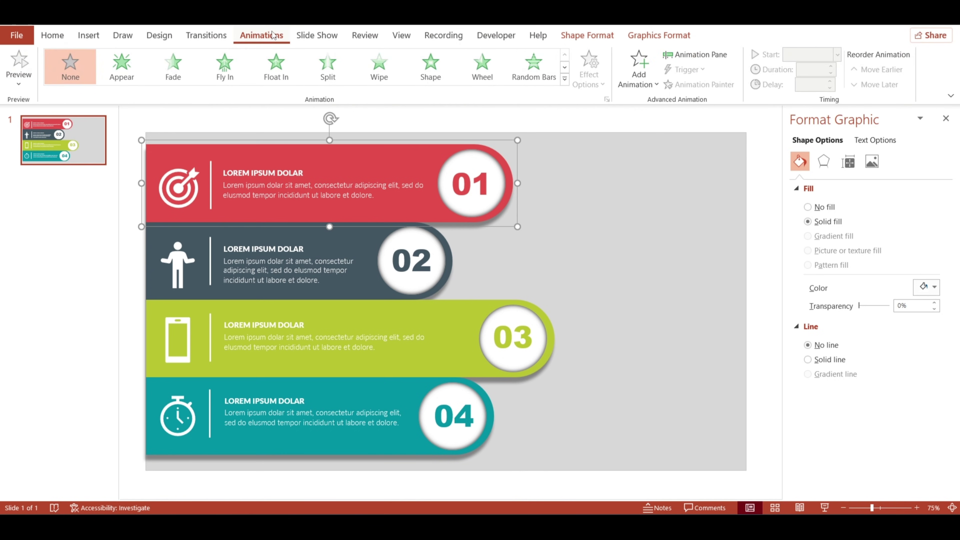
Apply Fly In from Left, With Previous, duration 1.50 and delay 0.50 to row 01
left_click(244, 78)
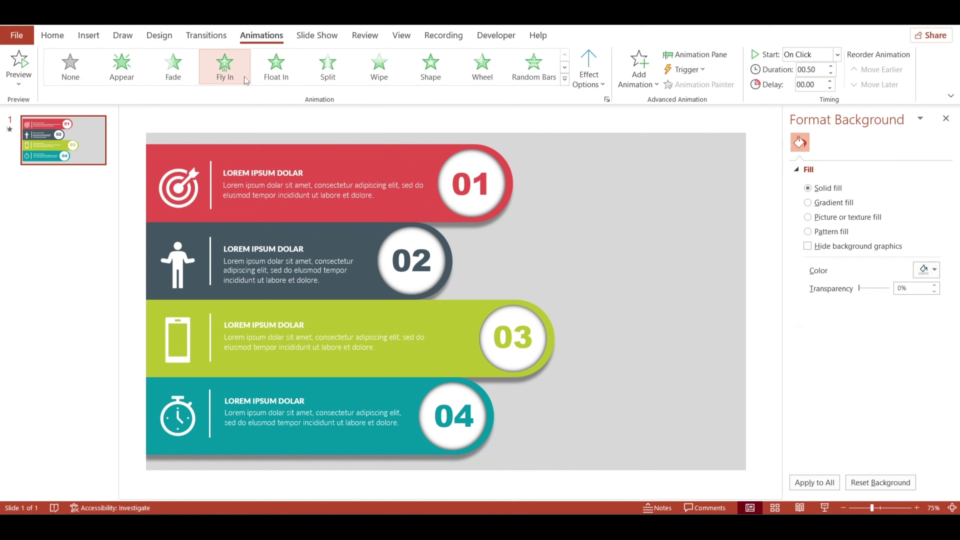
left_click(589, 76)
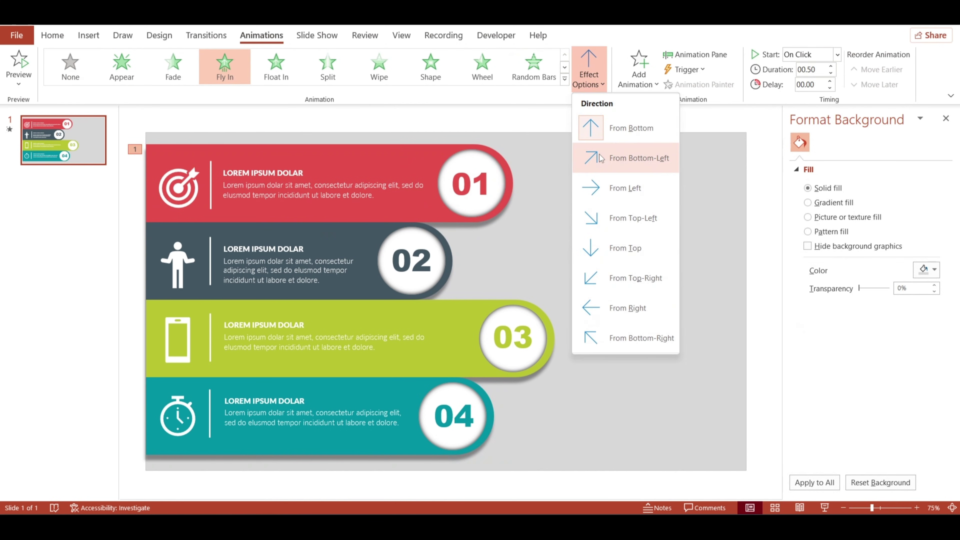
left_click(607, 188)
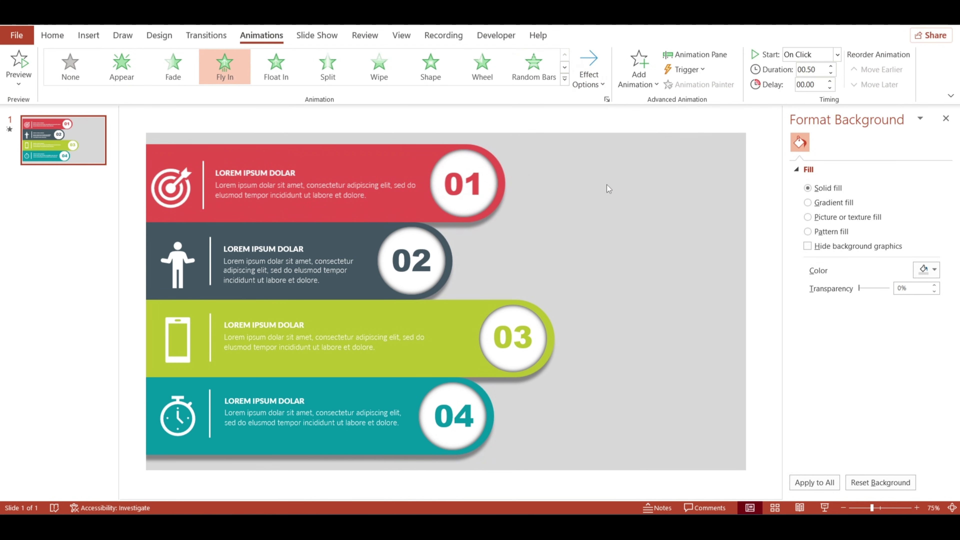
left_click(838, 55)
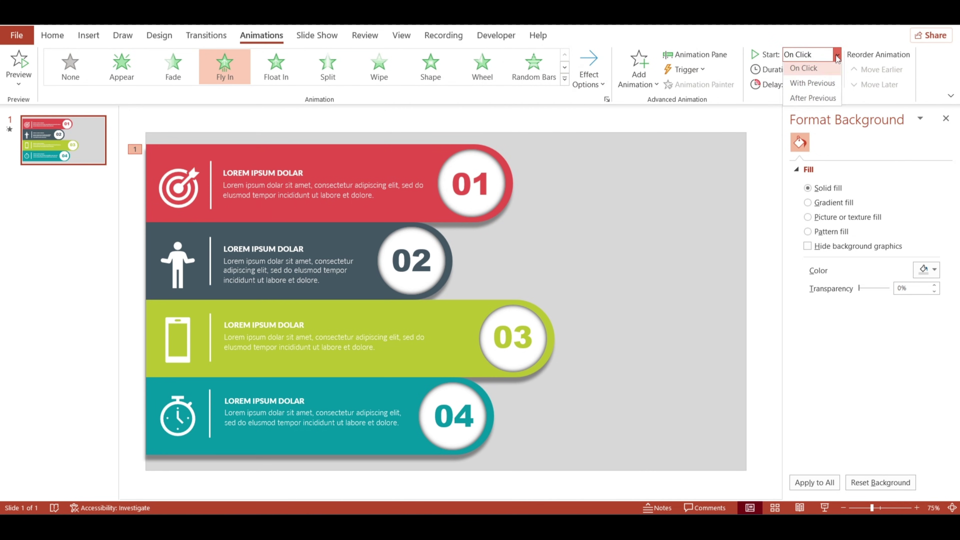
left_click(830, 86)
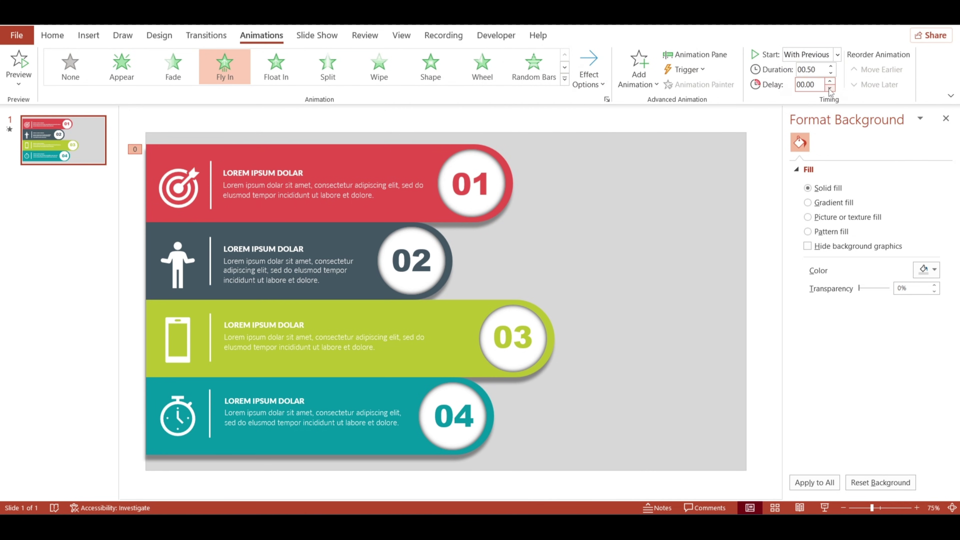
left_click(817, 69)
type("1")
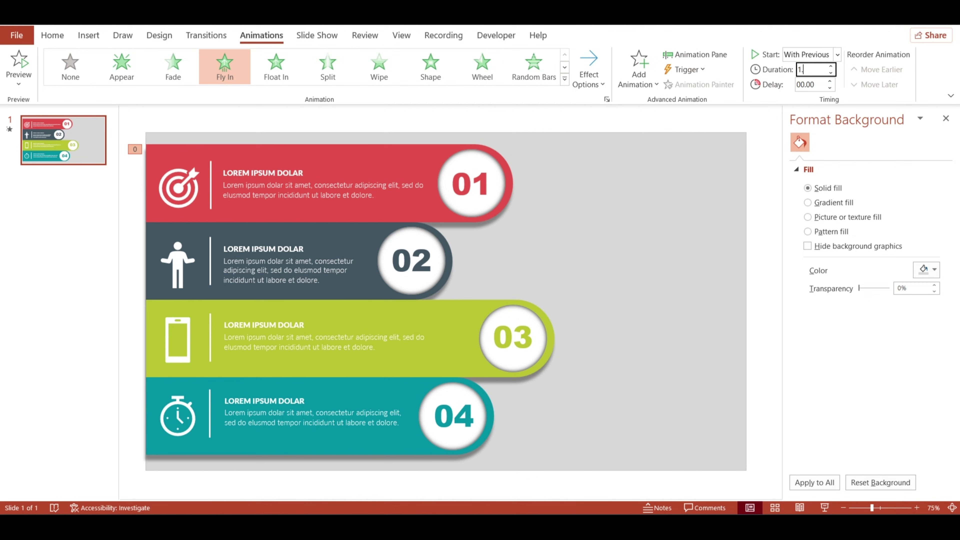
left_click(822, 86)
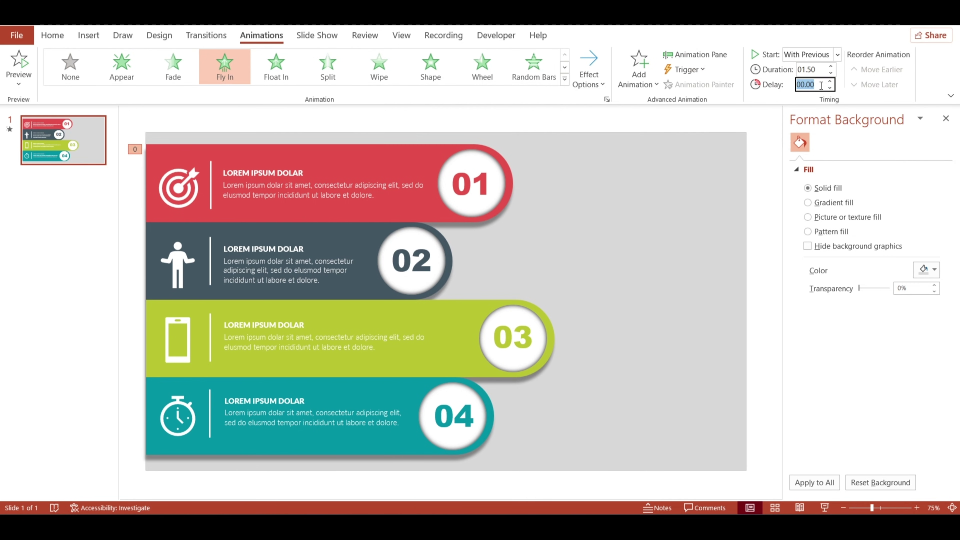
type("0")
Add a 0.57-second bounce end in the Group 42 Fly In effect options
left_click(730, 56)
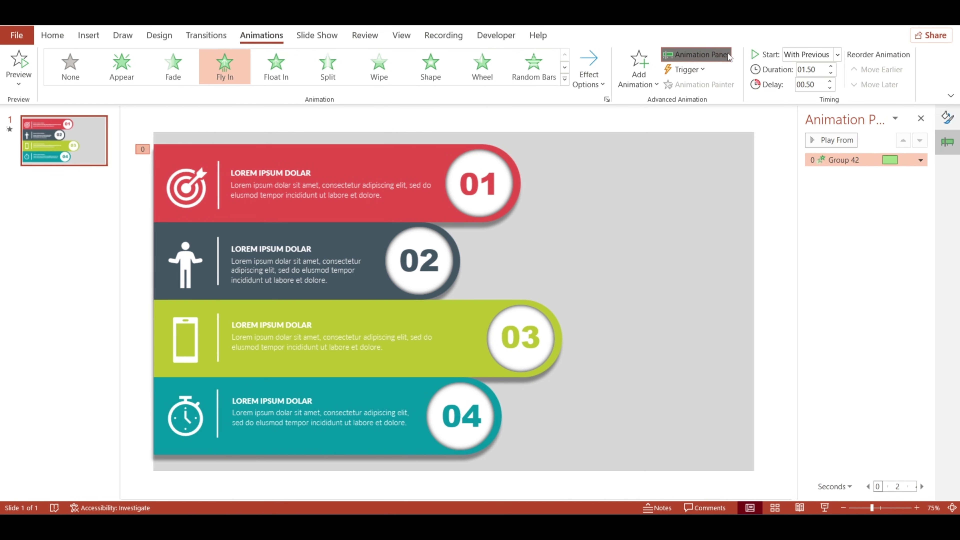
left_click(854, 160)
right_click(854, 161)
left_click(857, 218)
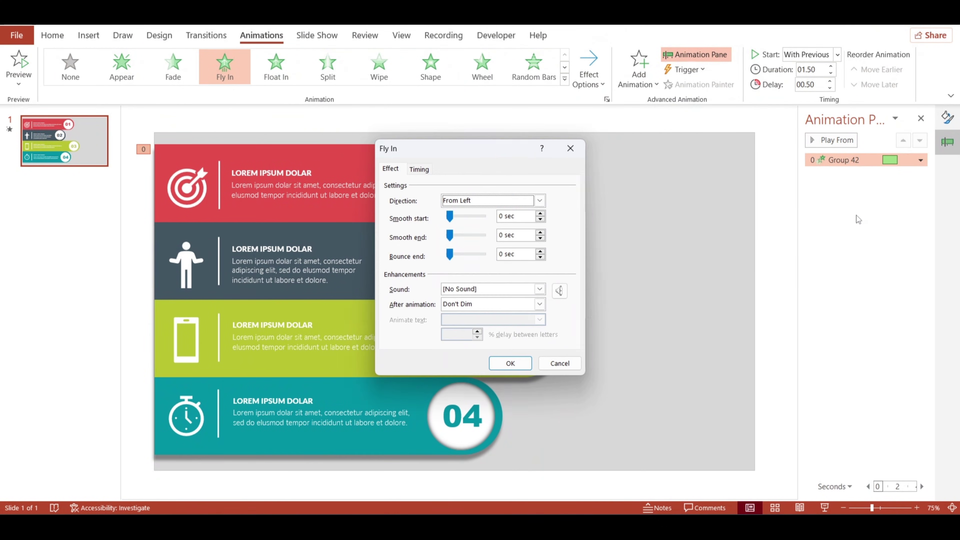
left_click_drag(492, 155, 707, 153)
left_click_drag(651, 260, 664, 261)
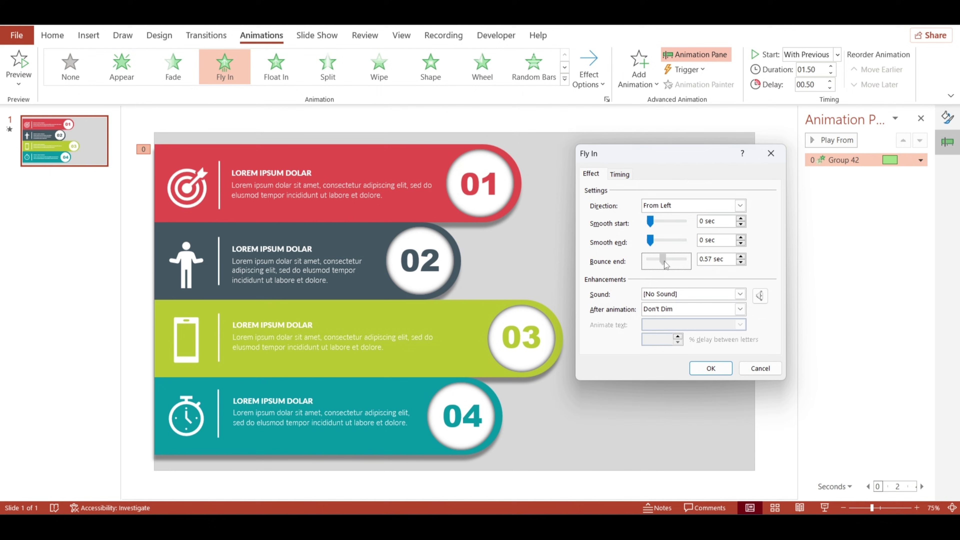
left_click(704, 366)
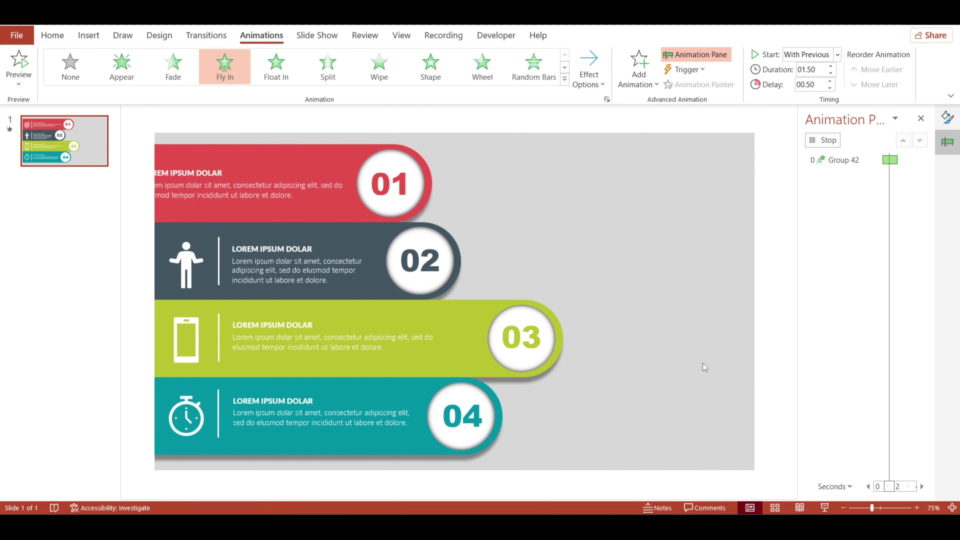
Copy the 01 row's fly-in animation onto the 02, 03 and 04 rows with Animation Painter
left_click(403, 166)
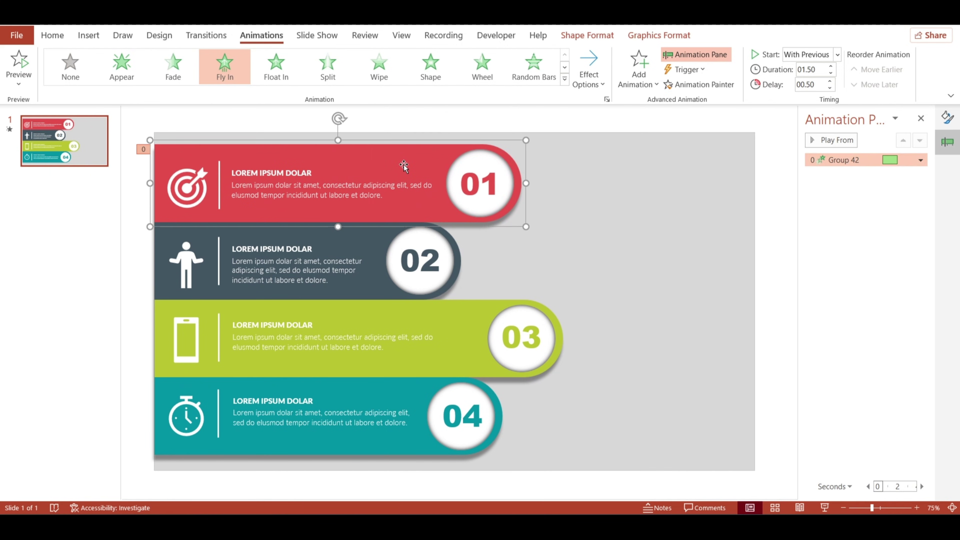
left_click(699, 85)
left_click(368, 254)
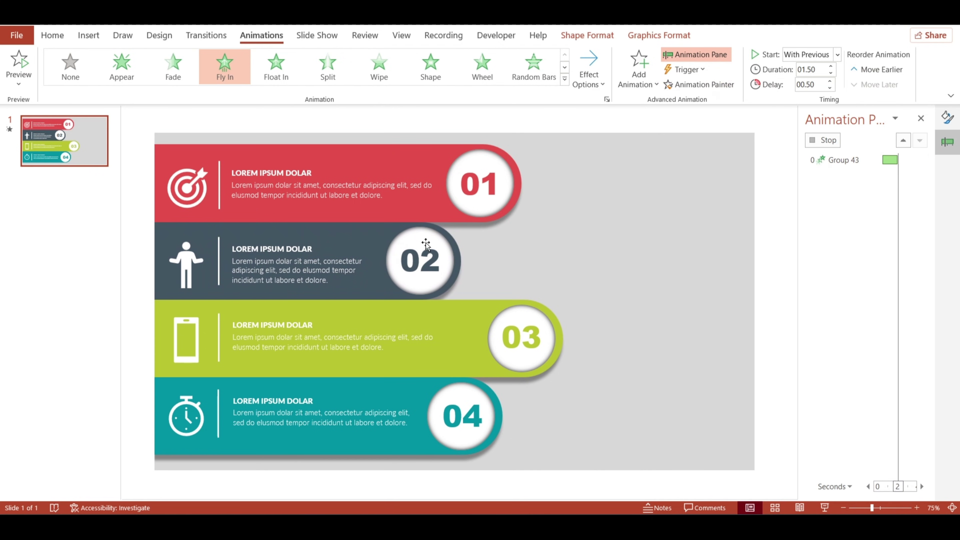
left_click(677, 85)
left_click(458, 352)
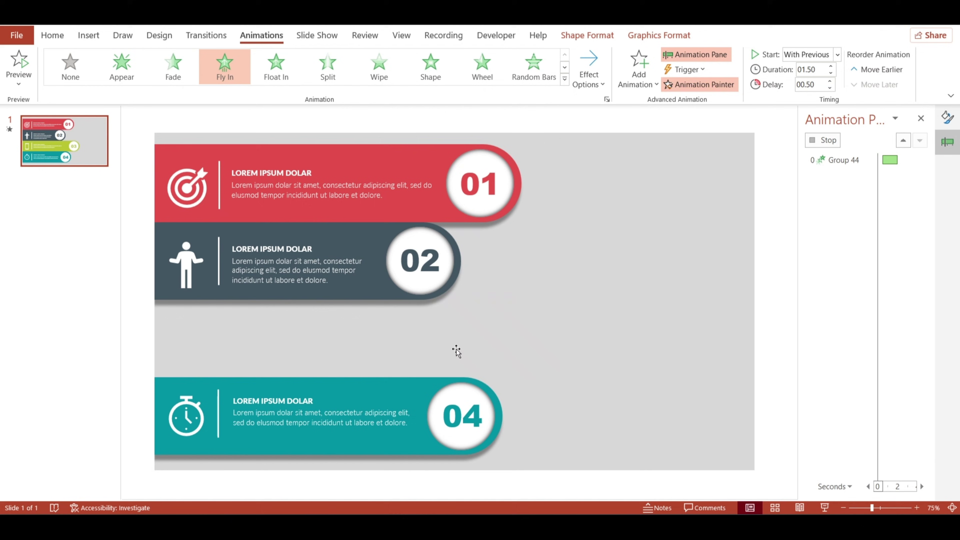
left_click(677, 85)
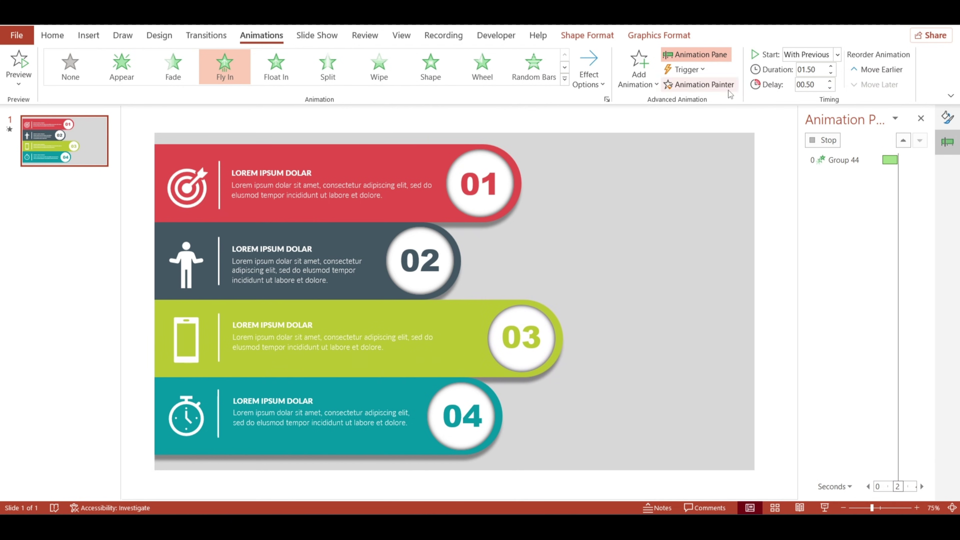
left_click(400, 437)
Set the animation delays of rows 02, 03 and 04 to 1.00, 1.50 and 2.00 seconds
left_click(368, 240)
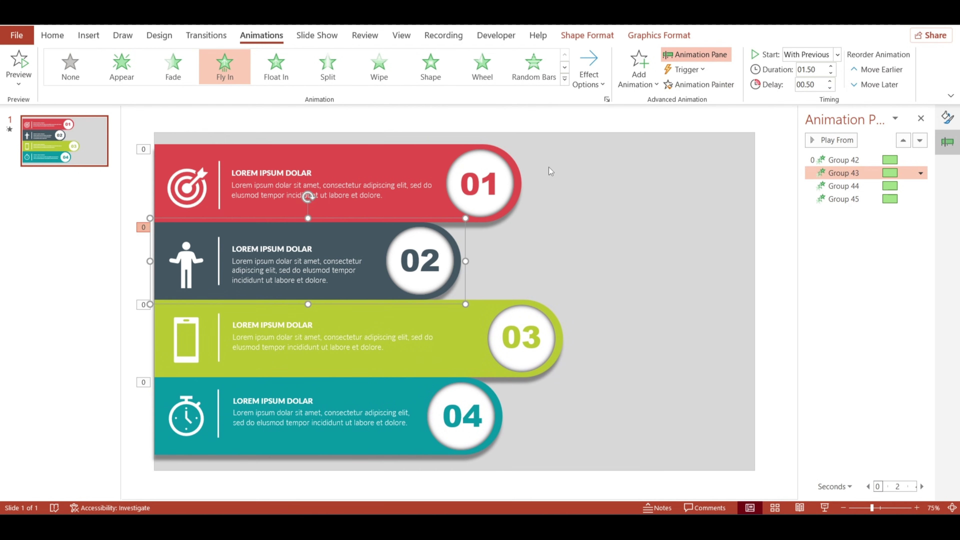
type("1")
key("Return")
left_click(468, 323)
double_click(818, 86)
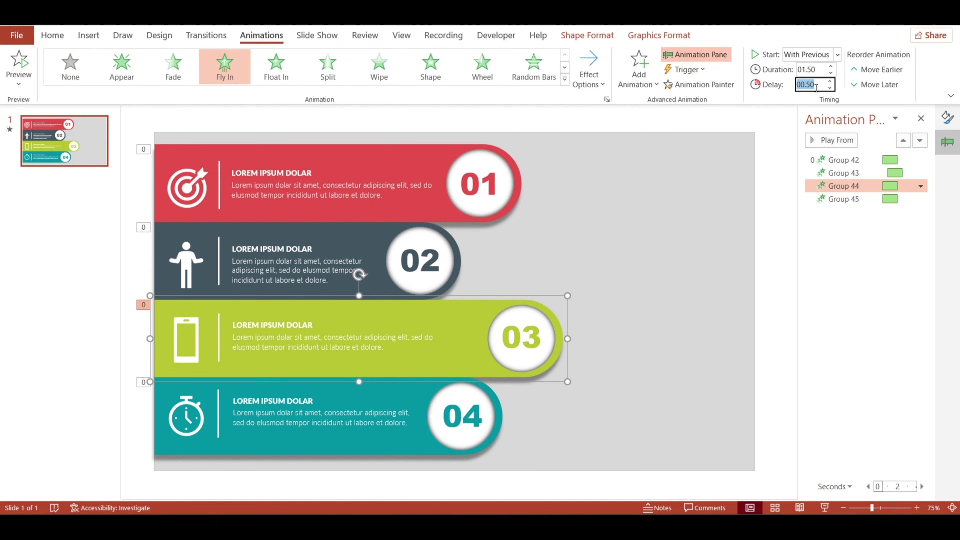
type("1.50")
key("Return")
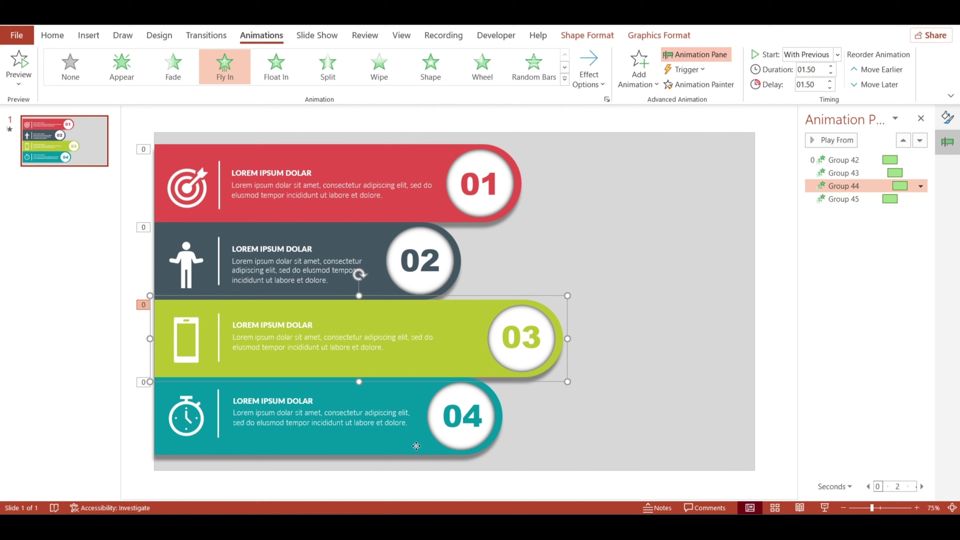
key("Tab")
type("2")
key("Return")
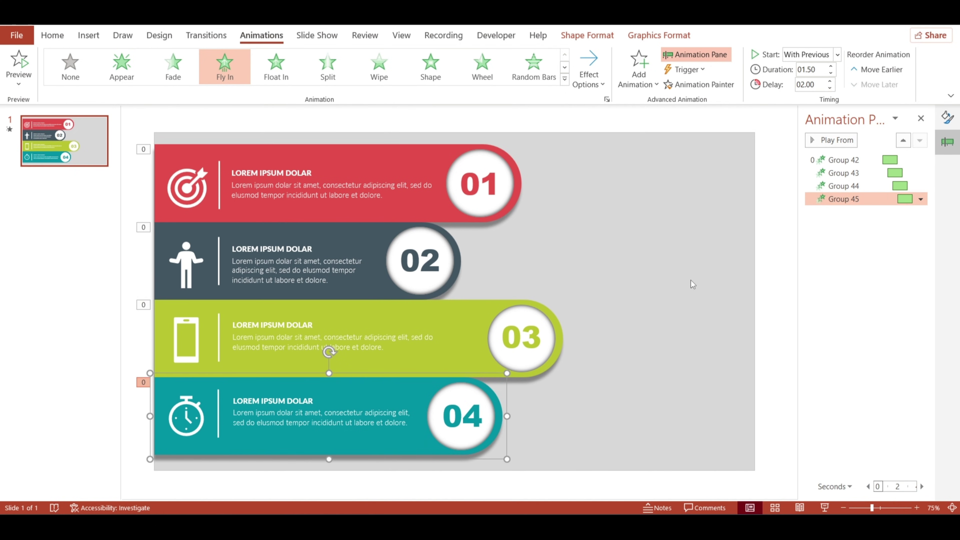
right_click(593, 165)
Paste the INFOGRAPHIC DESIGN title picture at the slide's top right and start the slide show
left_click(642, 193)
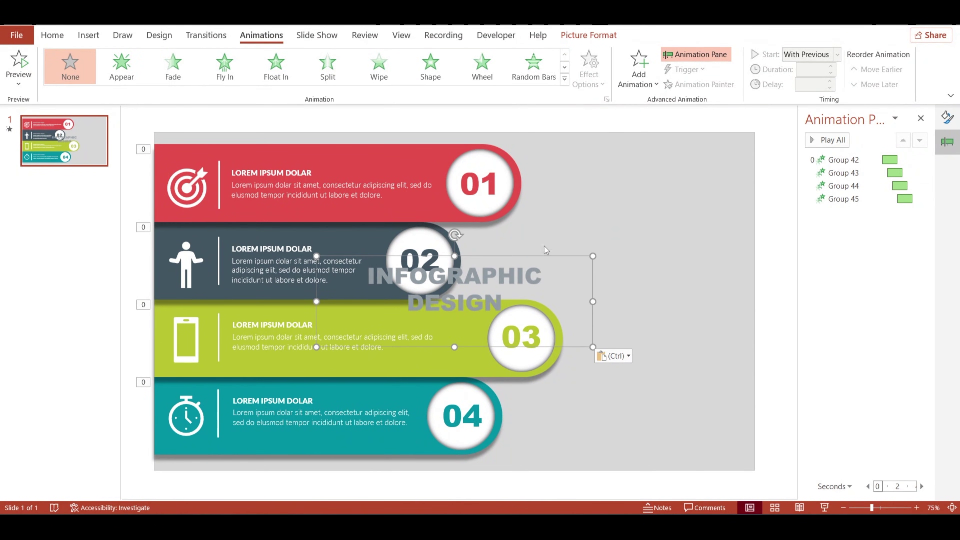
left_click_drag(538, 257, 726, 151)
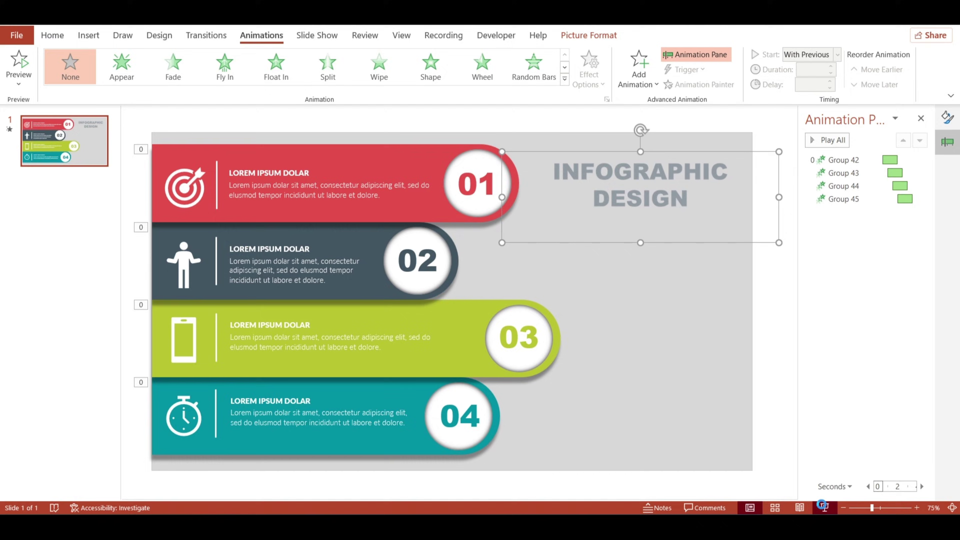
left_click(824, 507)
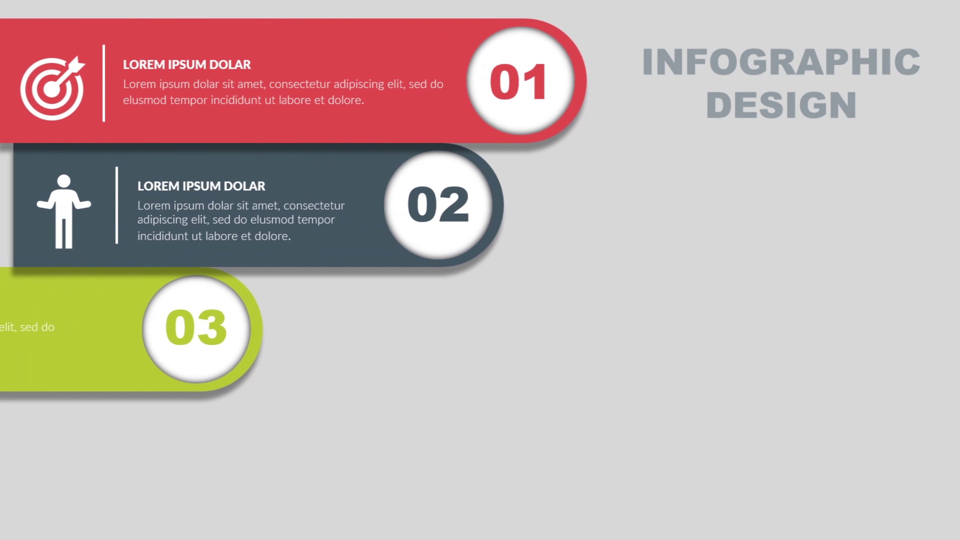